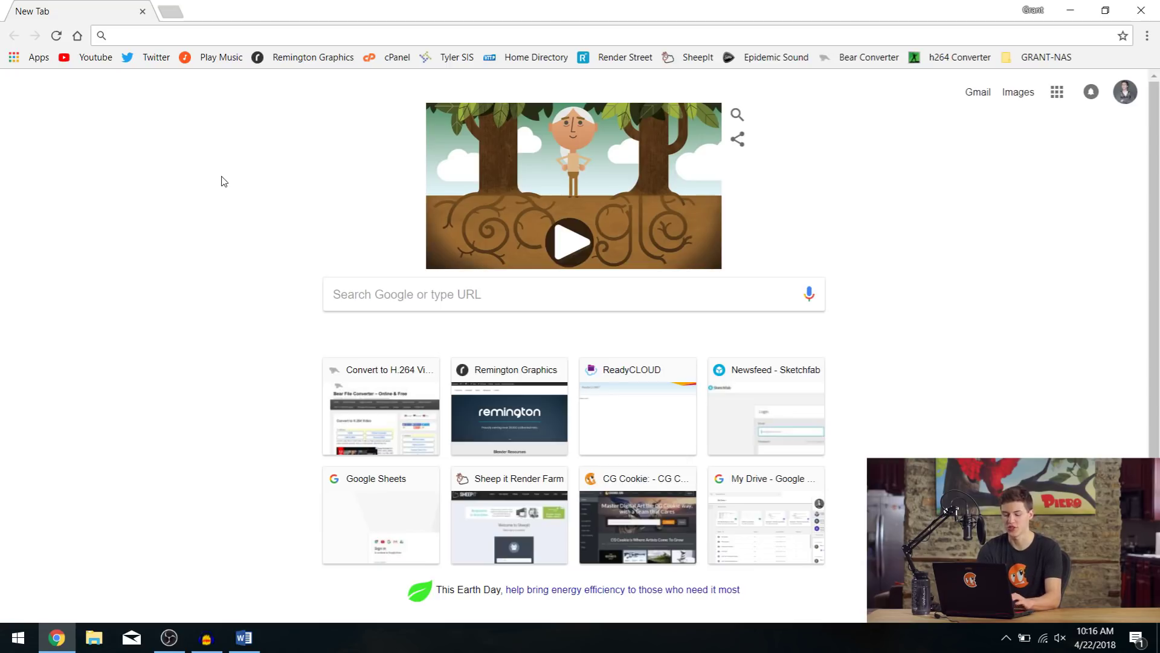
- Search Google for 'osl shader collection' and look through the GitHub shader repositories listed
text(osl shader collection)
key(Return)
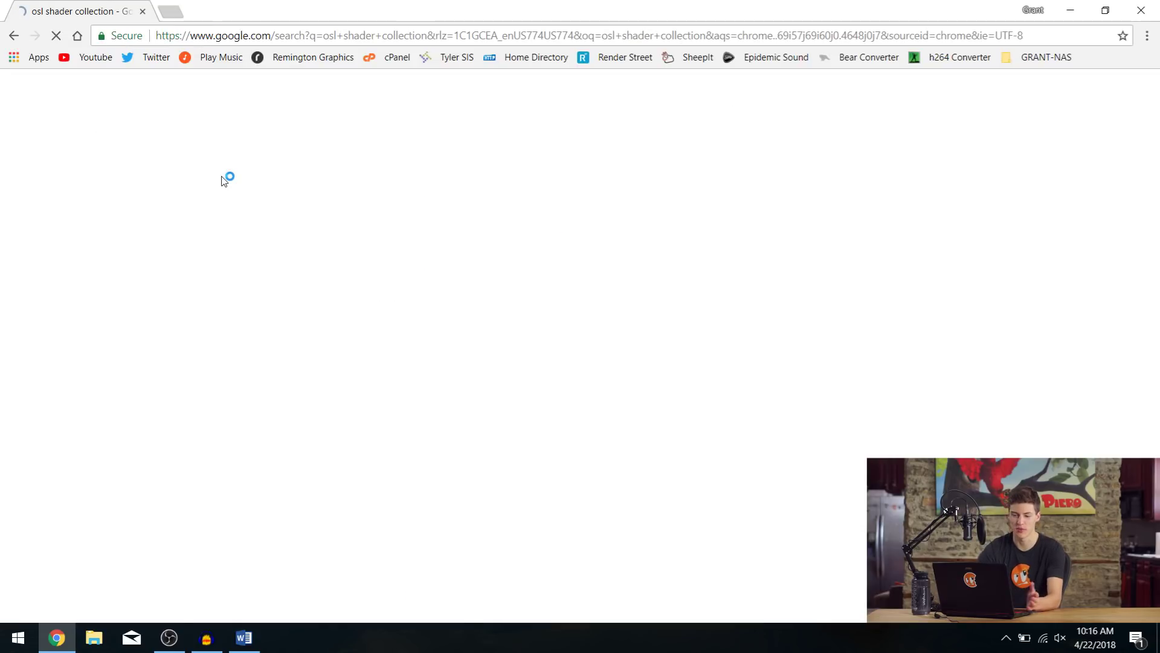
scroll(226, 187, down, 2)
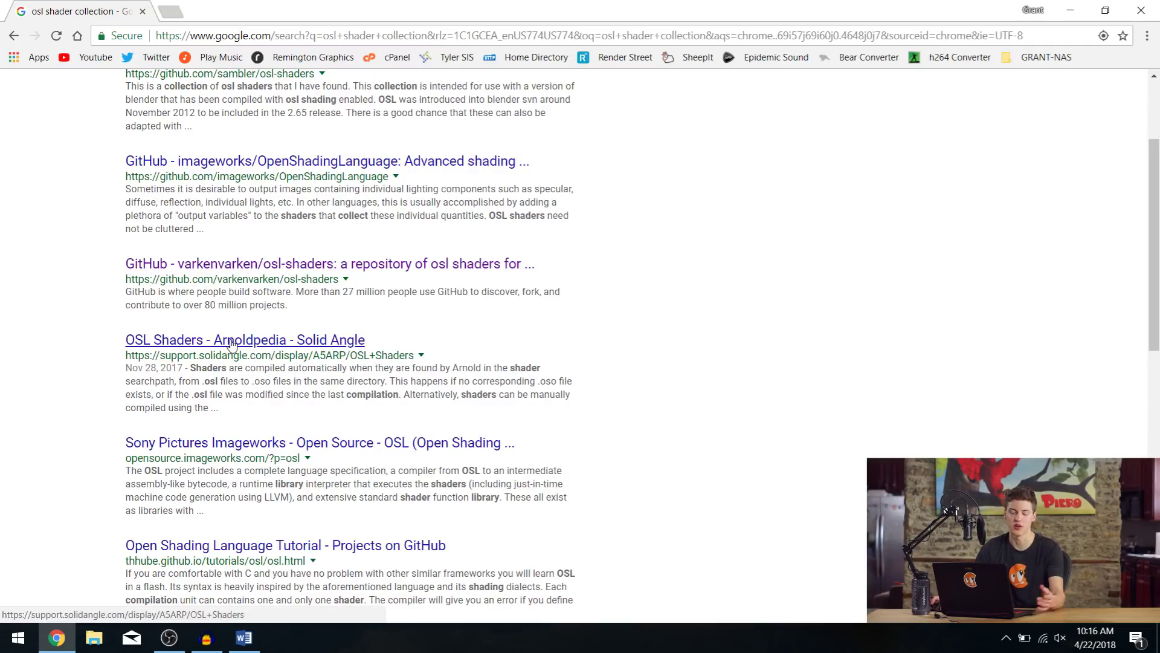
scroll(411, 387, up, 1)
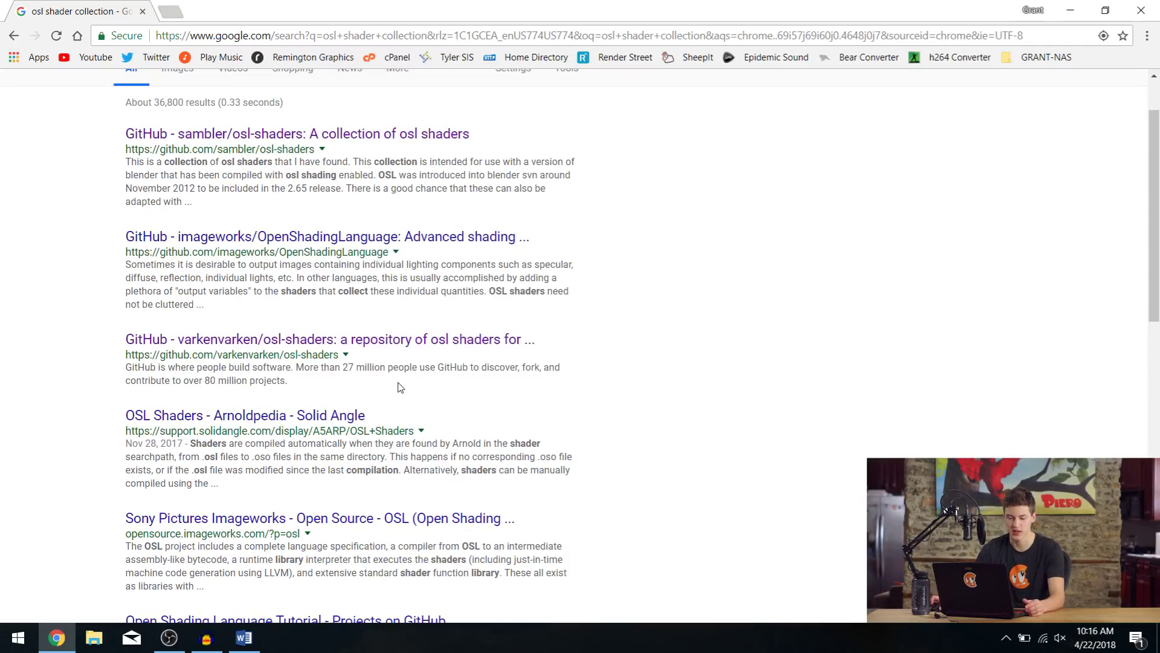
scroll(398, 386, up, 1)
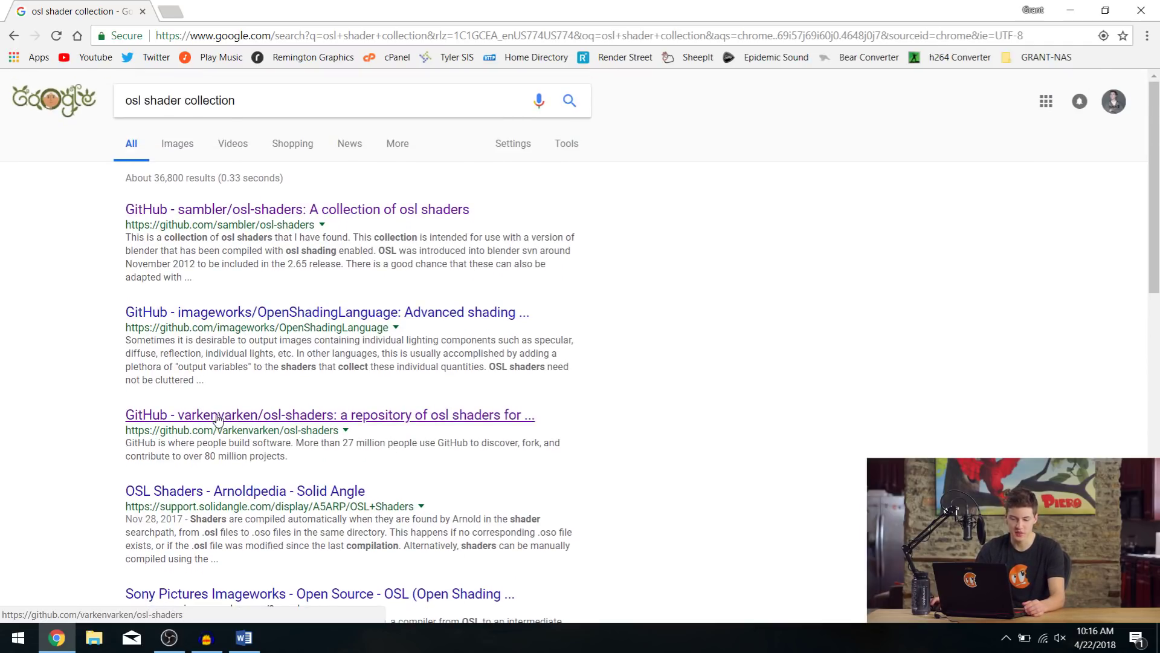
scroll(223, 414, down, 6)
scroll(219, 387, up, 6)
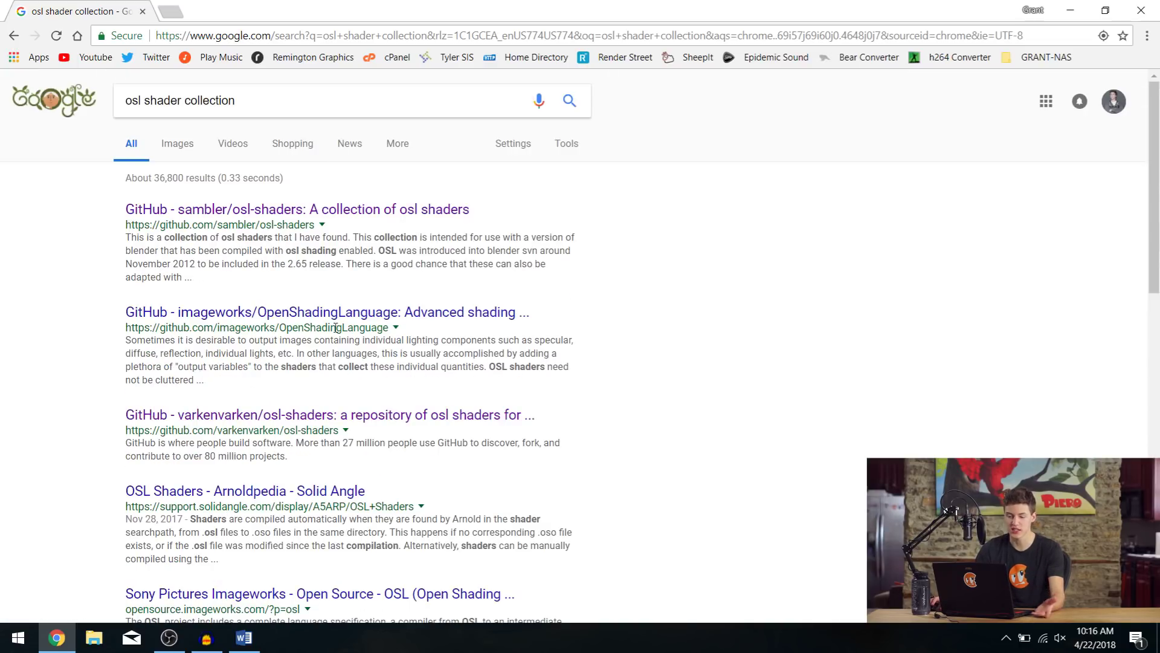
- Open the varkenvarken/osl-shaders GitHub repository in a new tab and find Shaders.zip
middle_click(231, 421)
click(244, 7)
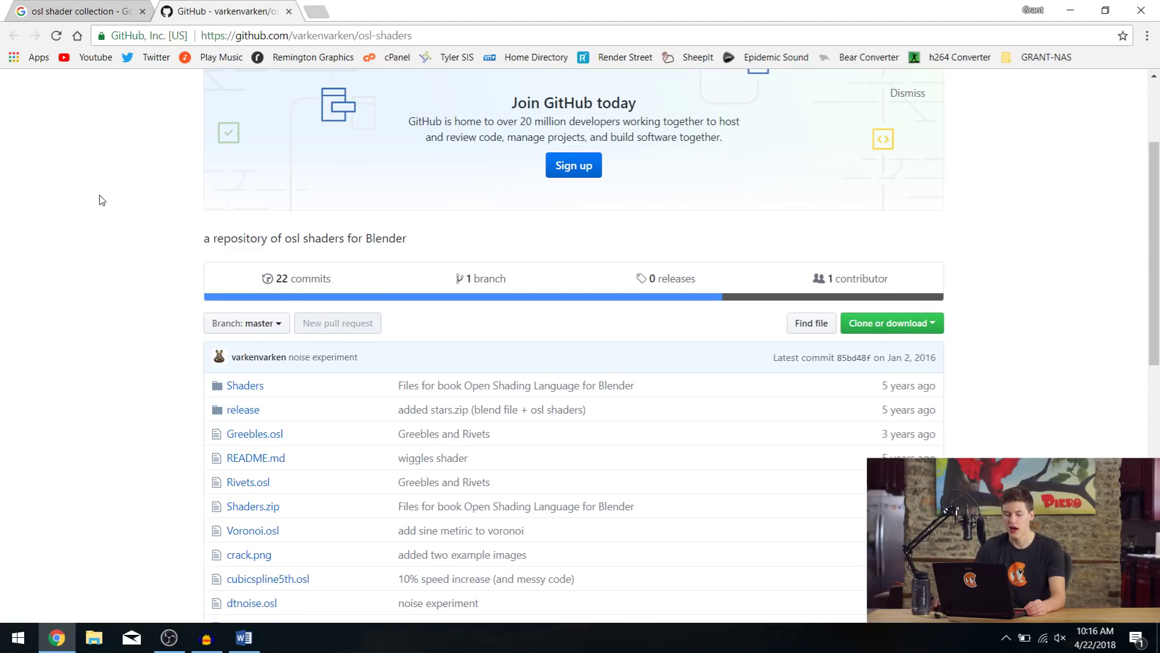
scroll(270, 231, down, 2)
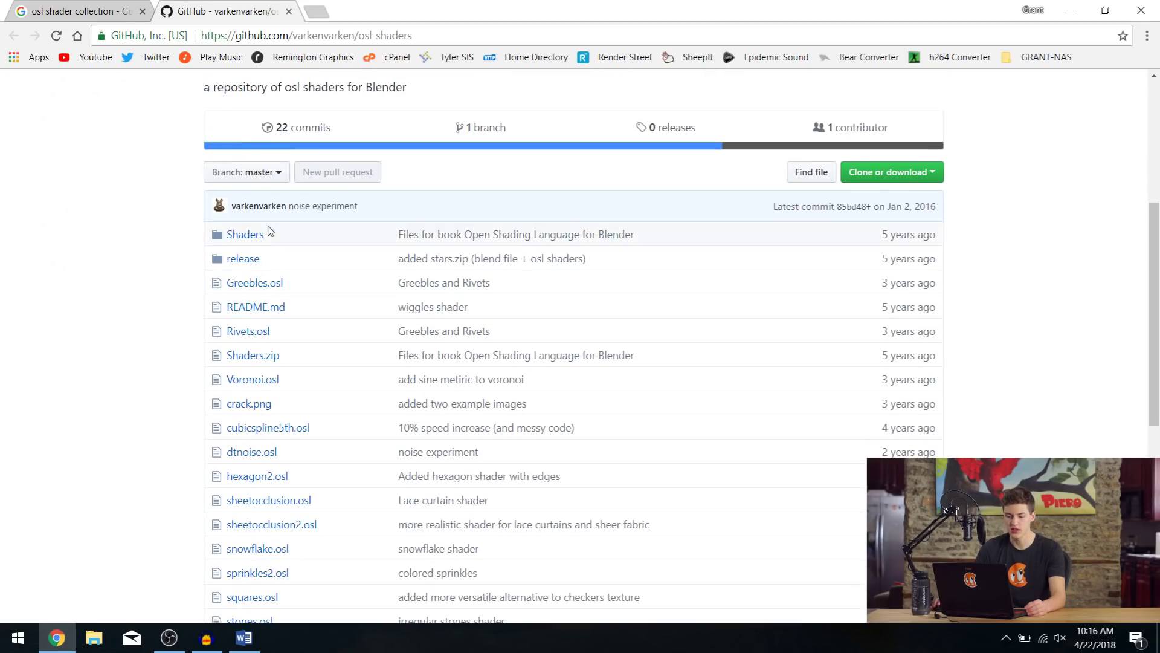
scroll(224, 473, down, 2)
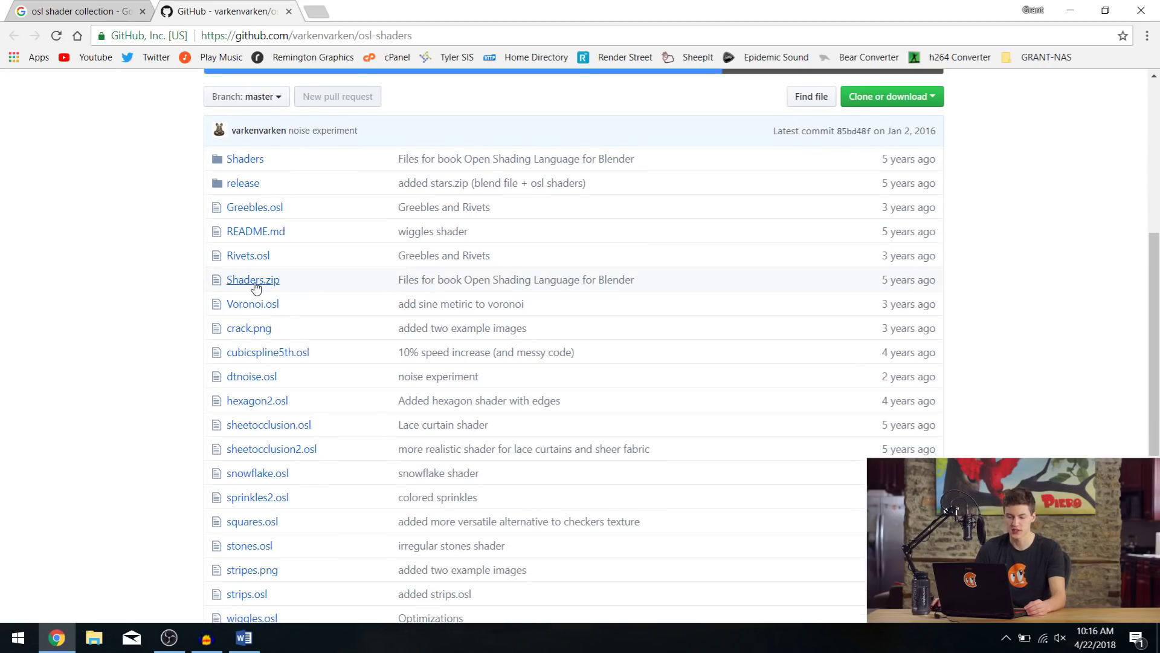
- Download Shaders.zip from the repository and open it in 7-Zip
click(255, 282)
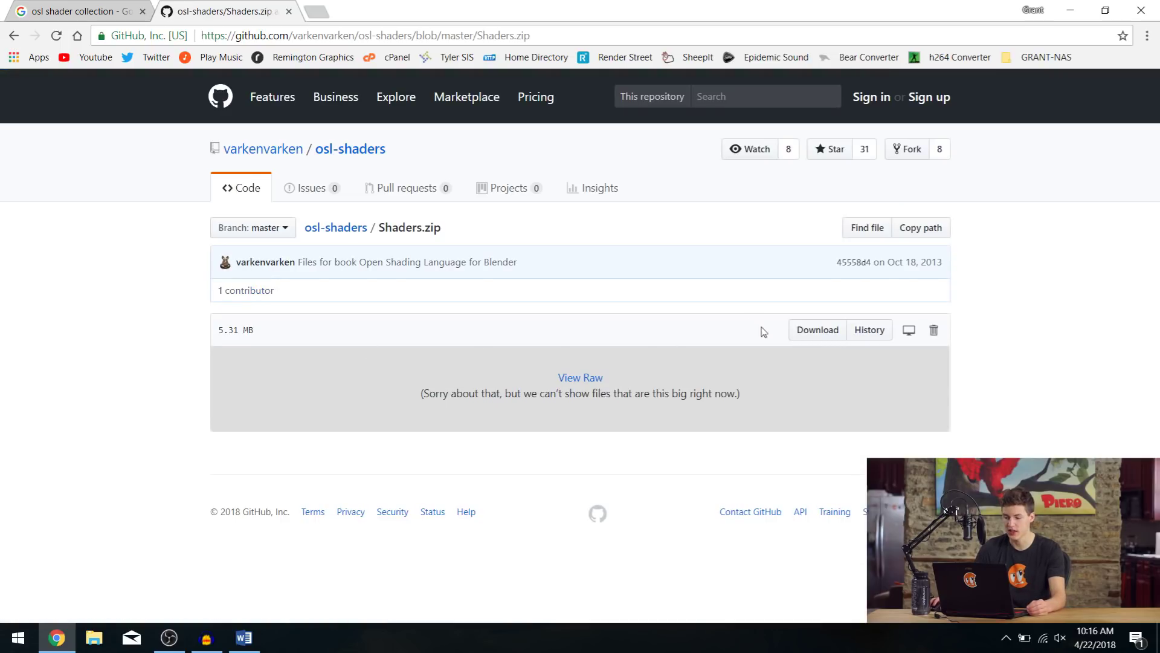
click(816, 330)
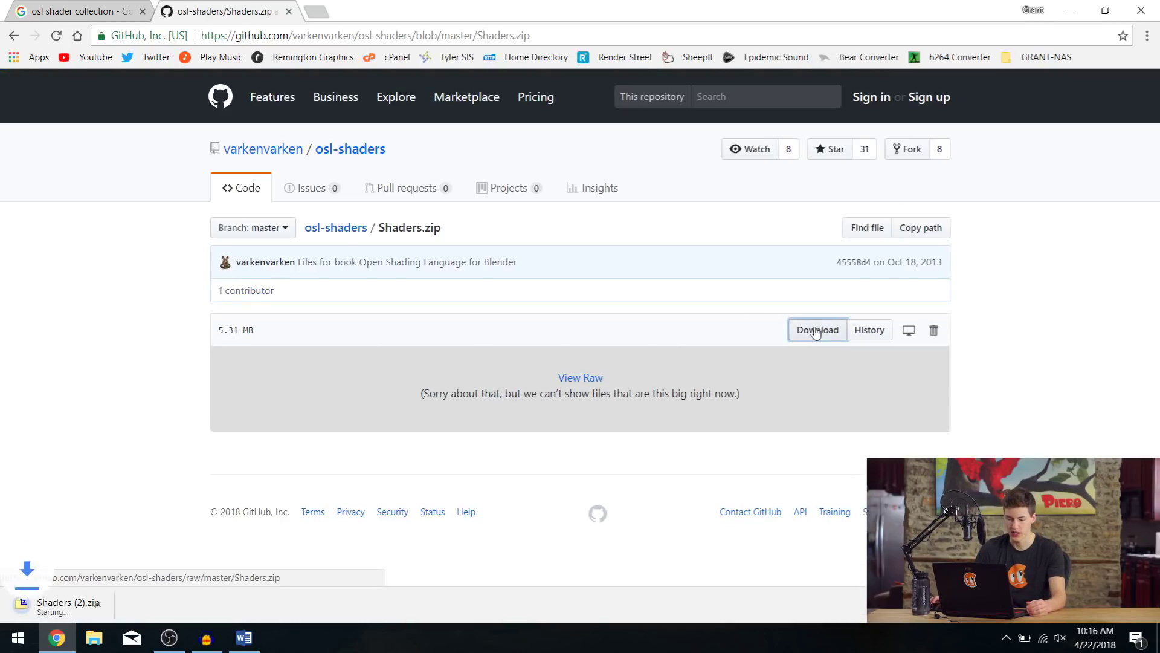
click(73, 607)
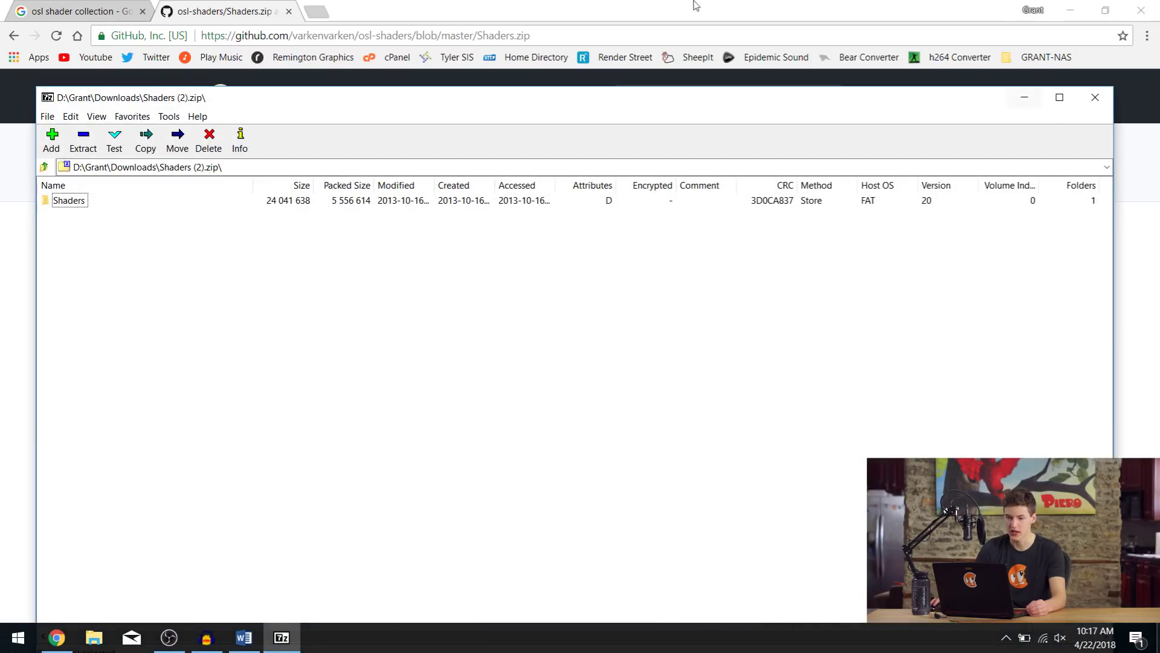
- Close Chrome, extract the Shaders folder from 7-Zip onto the desktop, then close 7-Zip
click(1140, 11)
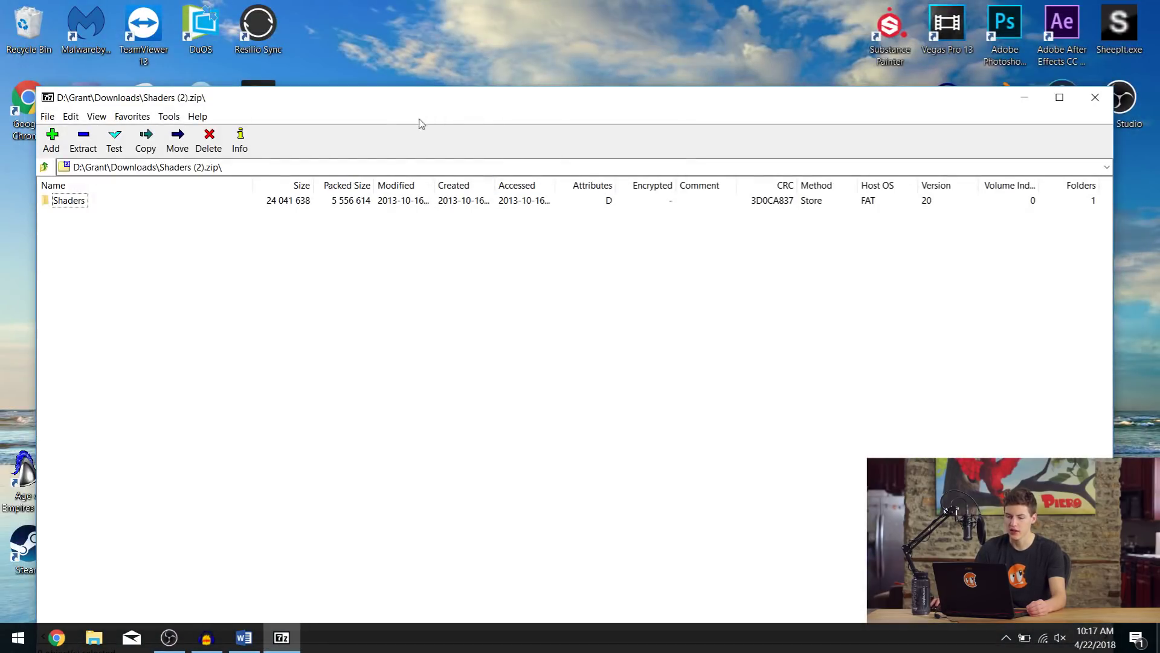
key(Right)
key(Left)
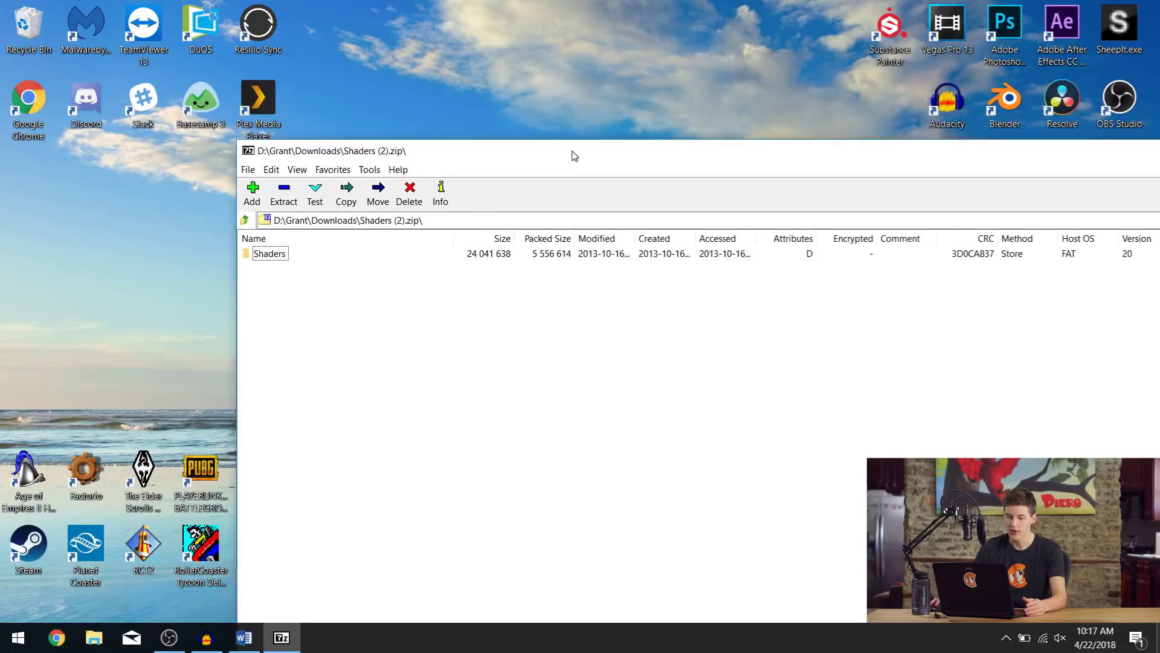
drag(572, 153, 600, 171)
drag(300, 263, 168, 237)
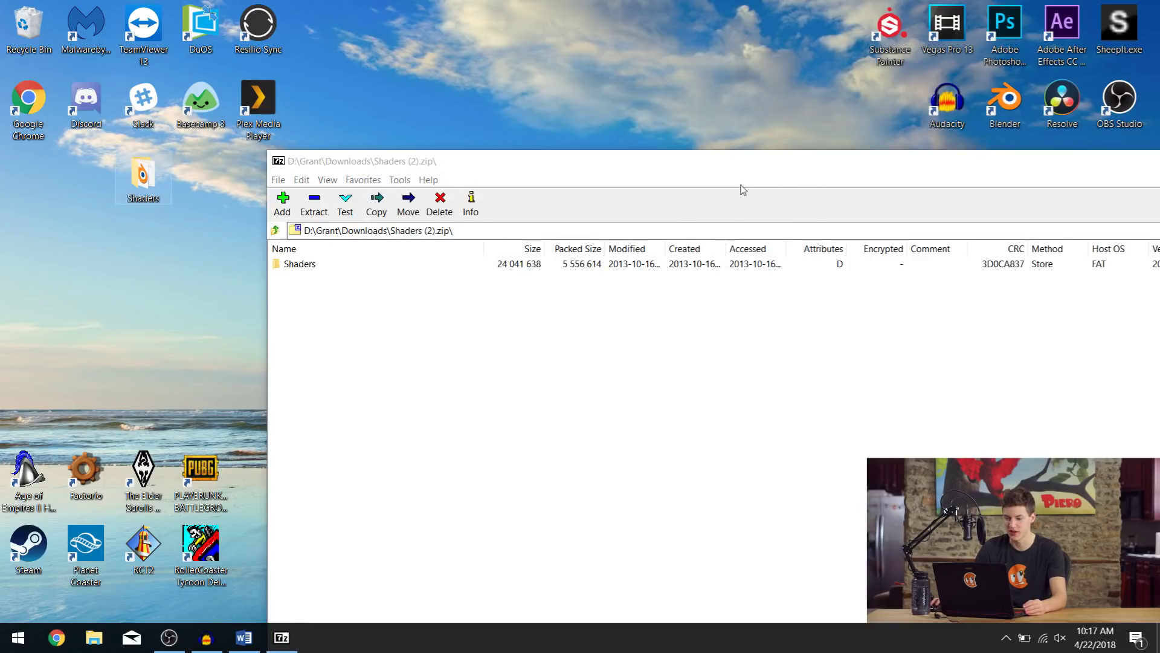
click(1038, 170)
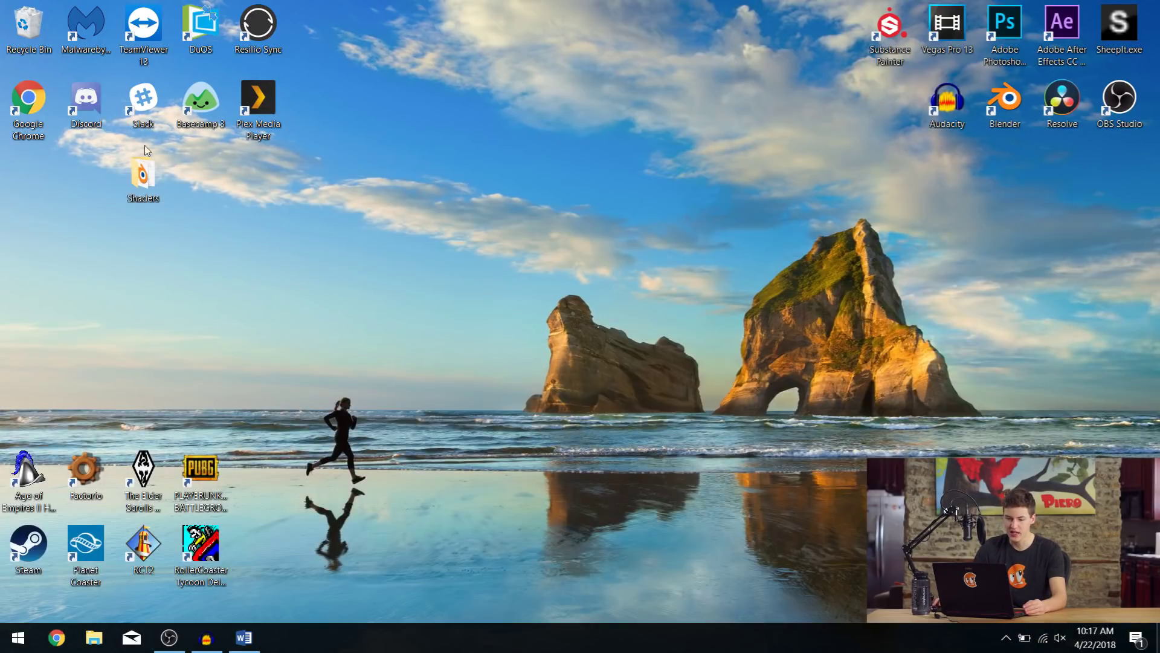
- Open the desktop Shaders folder full screen, browse its files, and briefly preview ladybug.png
double_click(172, 192)
click(930, 156)
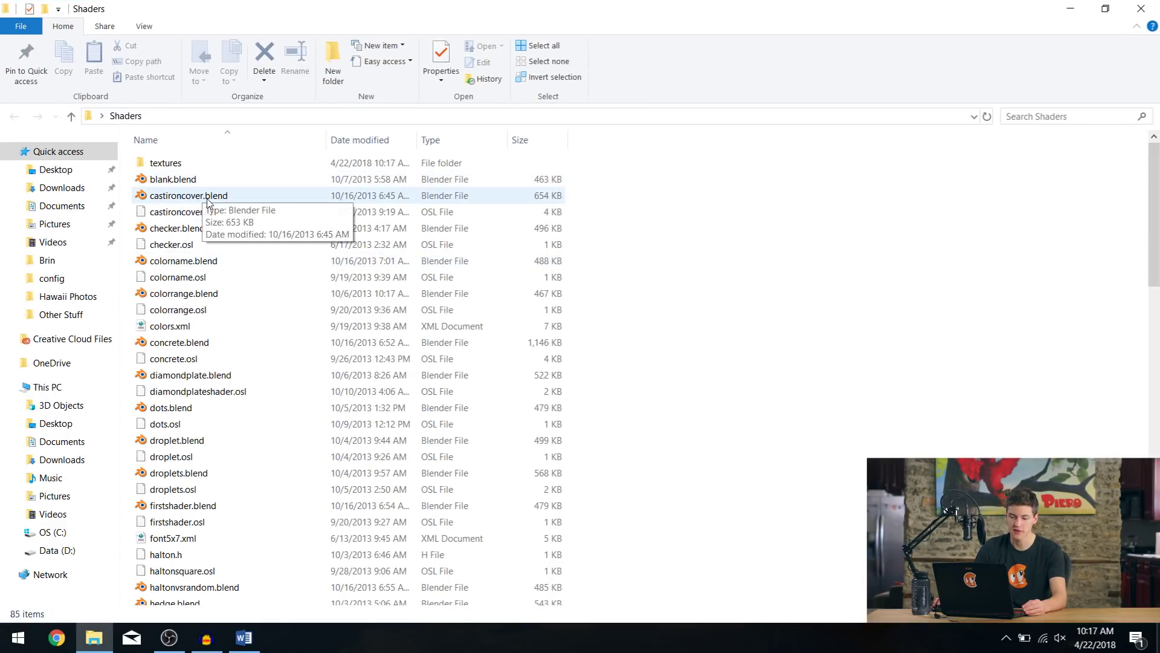
click(226, 333)
scroll(241, 335, down, 5)
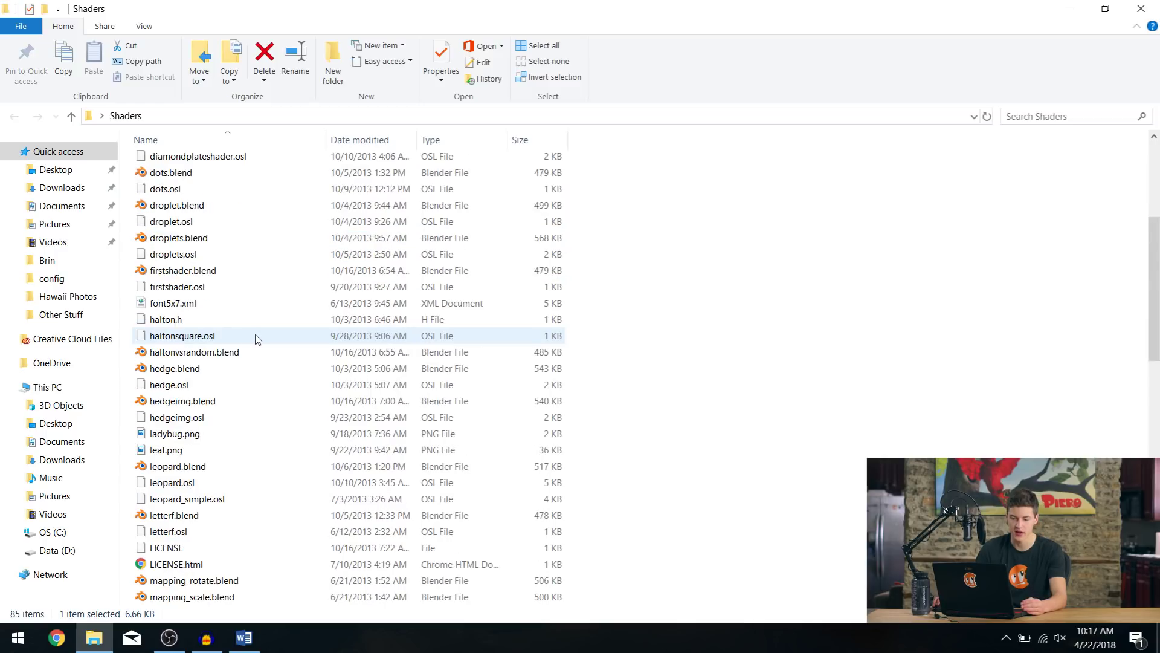
double_click(188, 434)
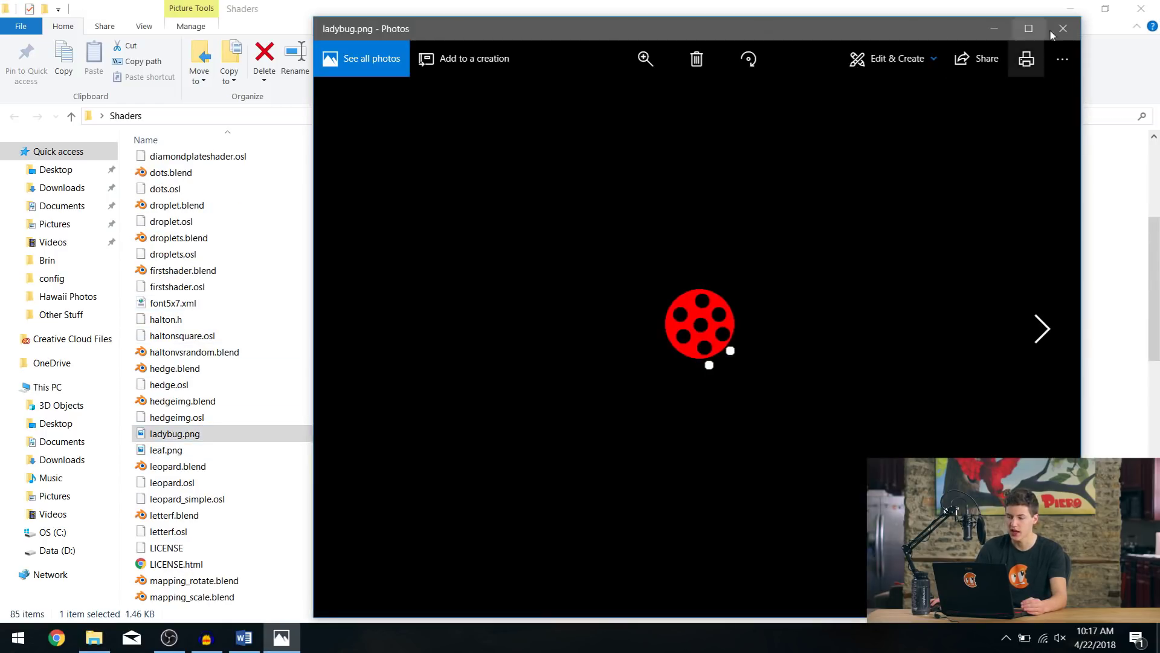
click(1067, 24)
scroll(696, 333, down, 2)
scroll(695, 336, down, 3)
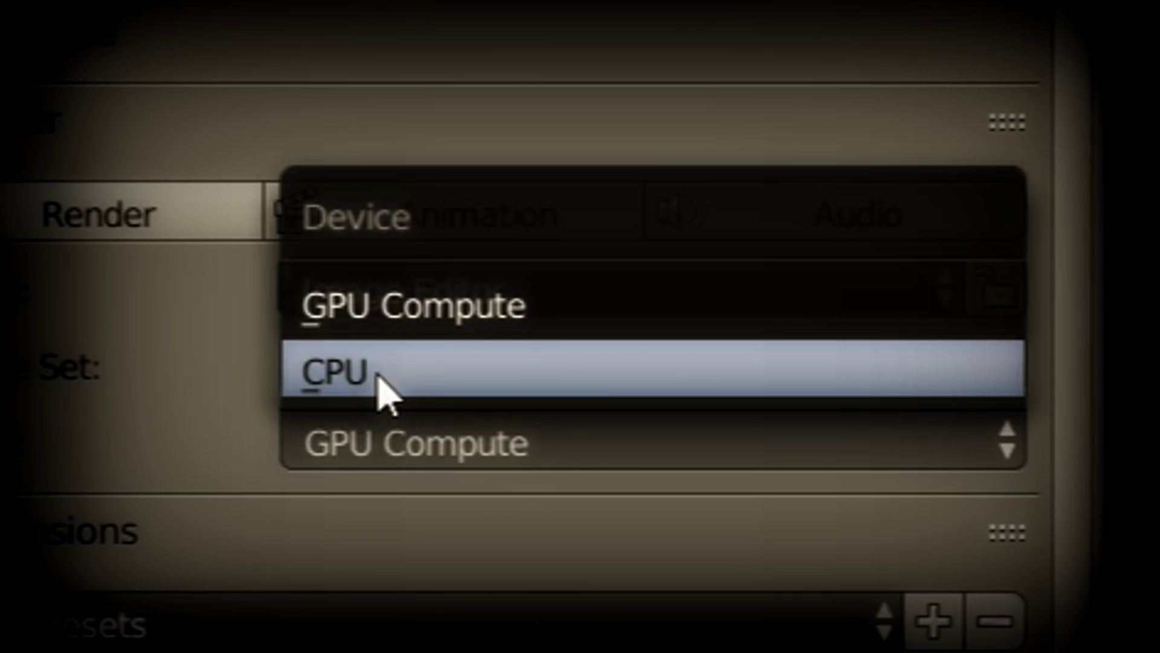
- Switch the Cycles render device from GPU Compute to CPU and enable Open Shading Language
click(381, 387)
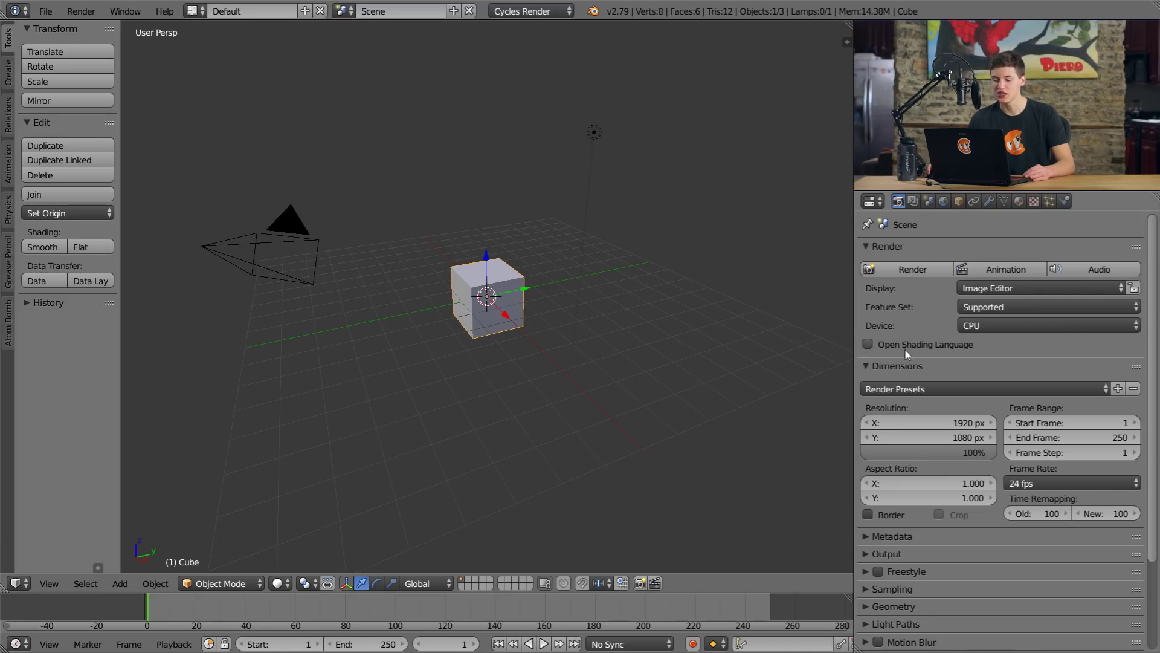
click(897, 347)
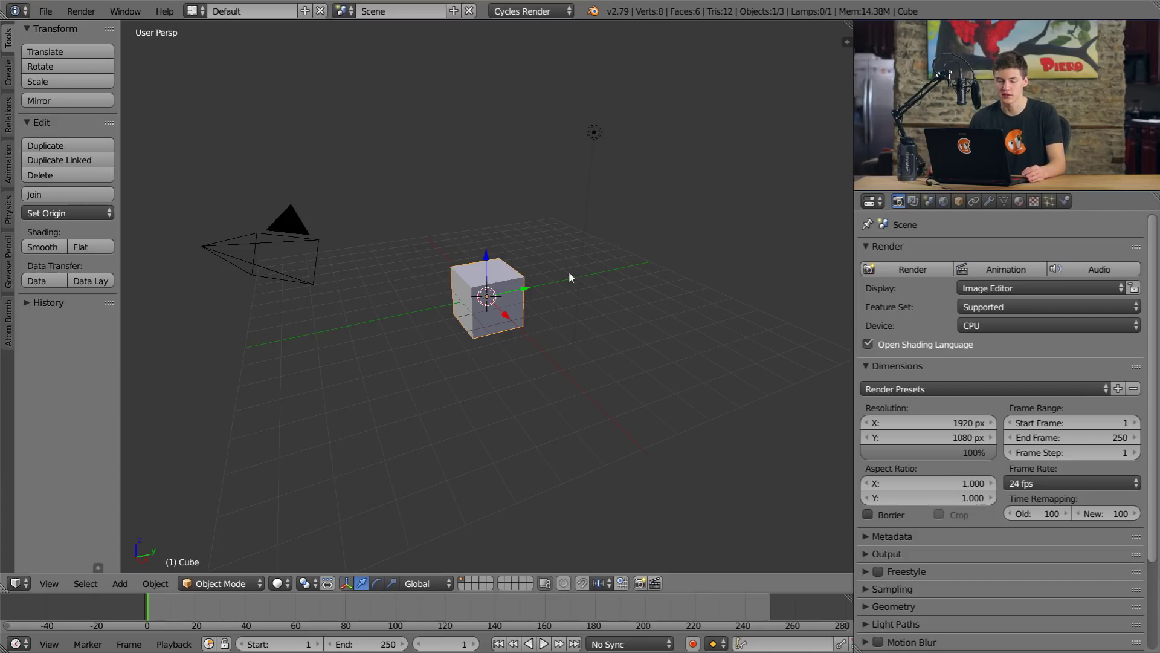
right_click(180, 476)
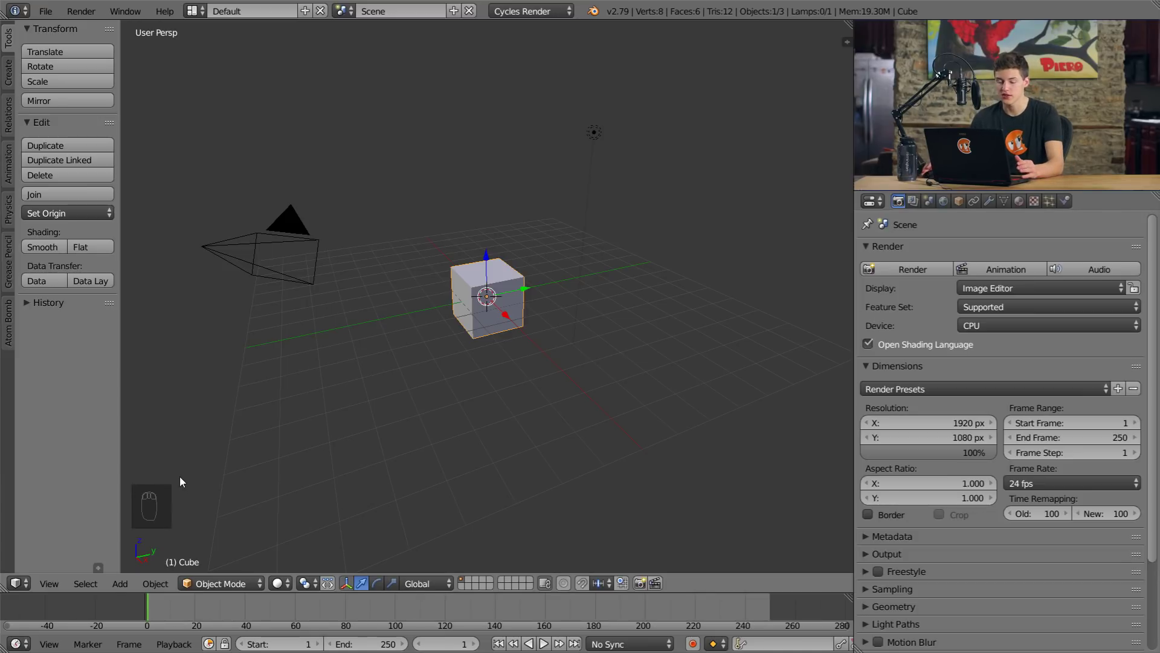
- Delete the default cube, camera and lamp, and add a UV sphere
key(a)
key(a)
key(a)
key(Delete)
click(542, 293)
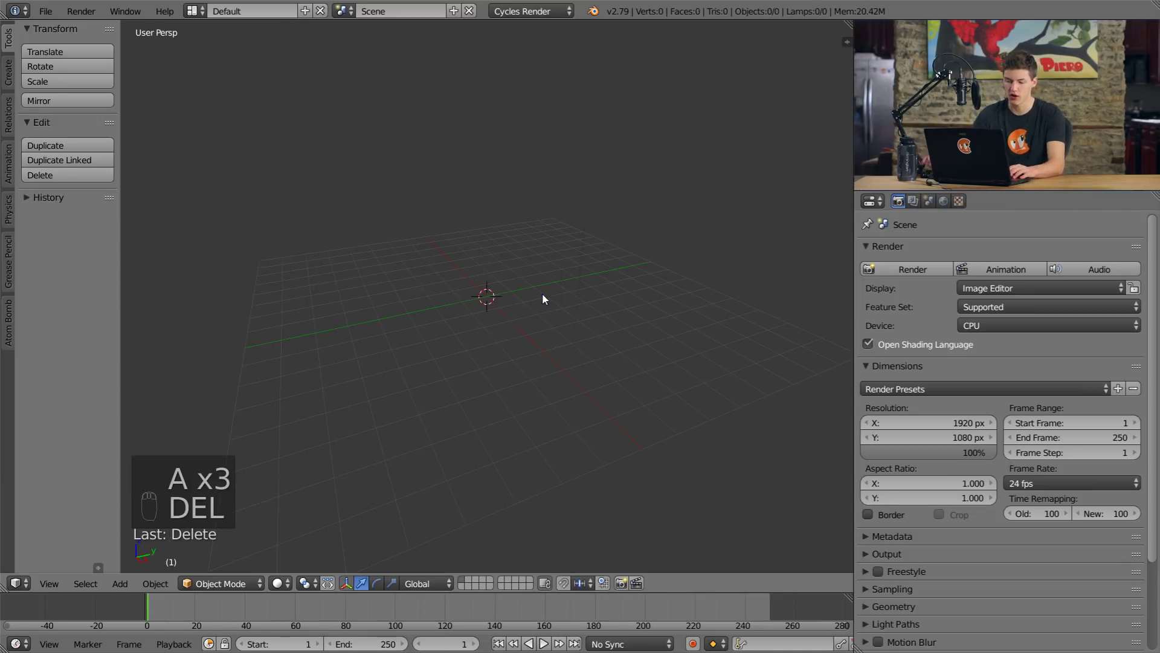
key(shift+a)
key(shift+a)
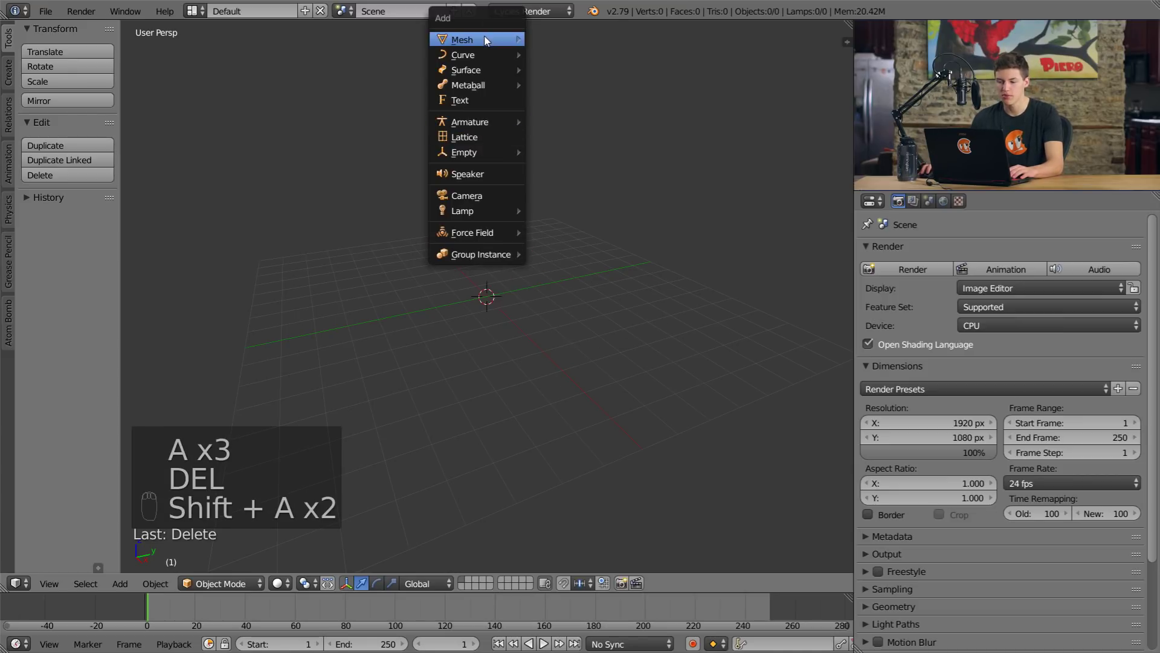
mouse_move(486, 40)
click(563, 84)
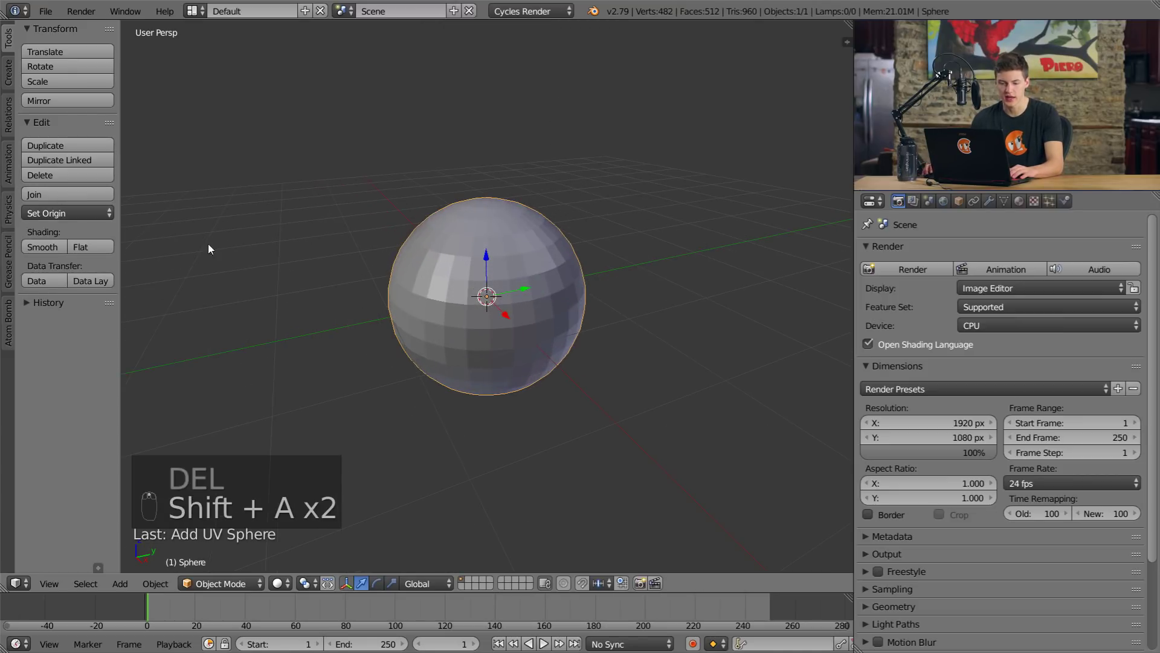
- Give the UV sphere 64 segments and 32 rings and shade it smooth
click(98, 567)
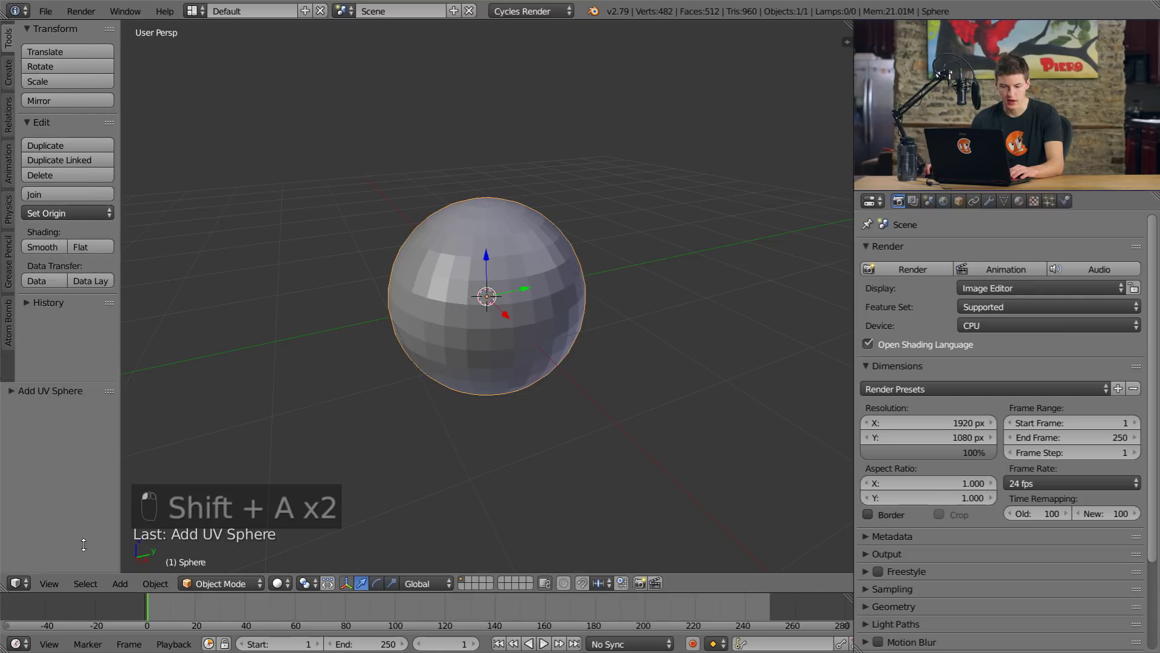
click(49, 418)
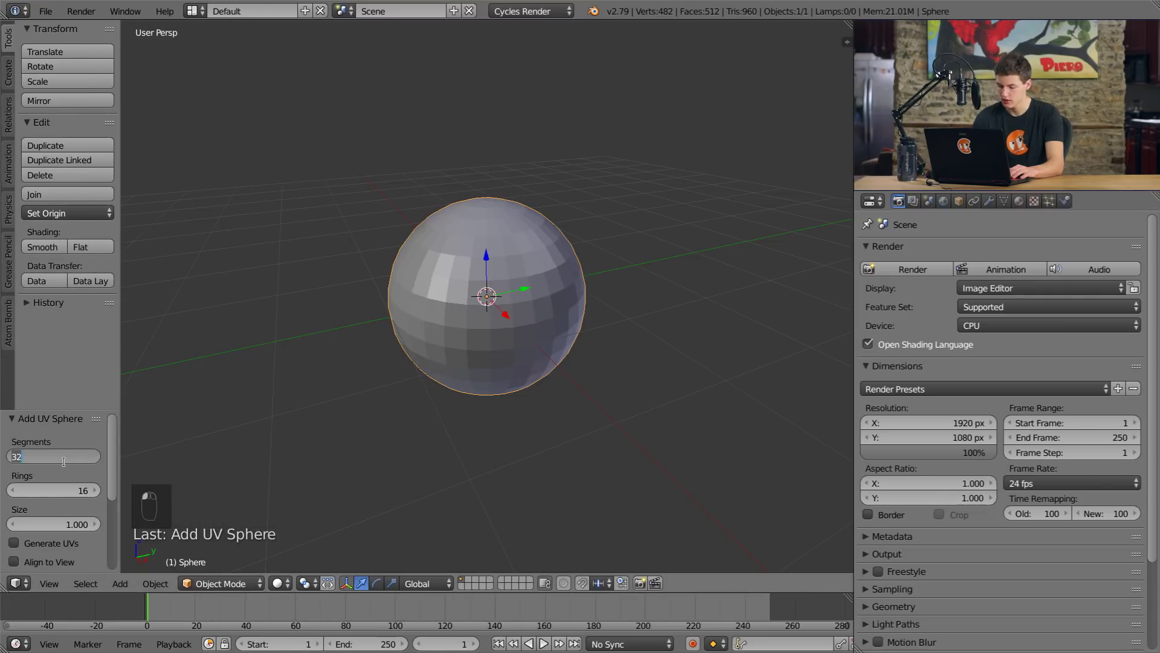
key(Return)
double_click(60, 491)
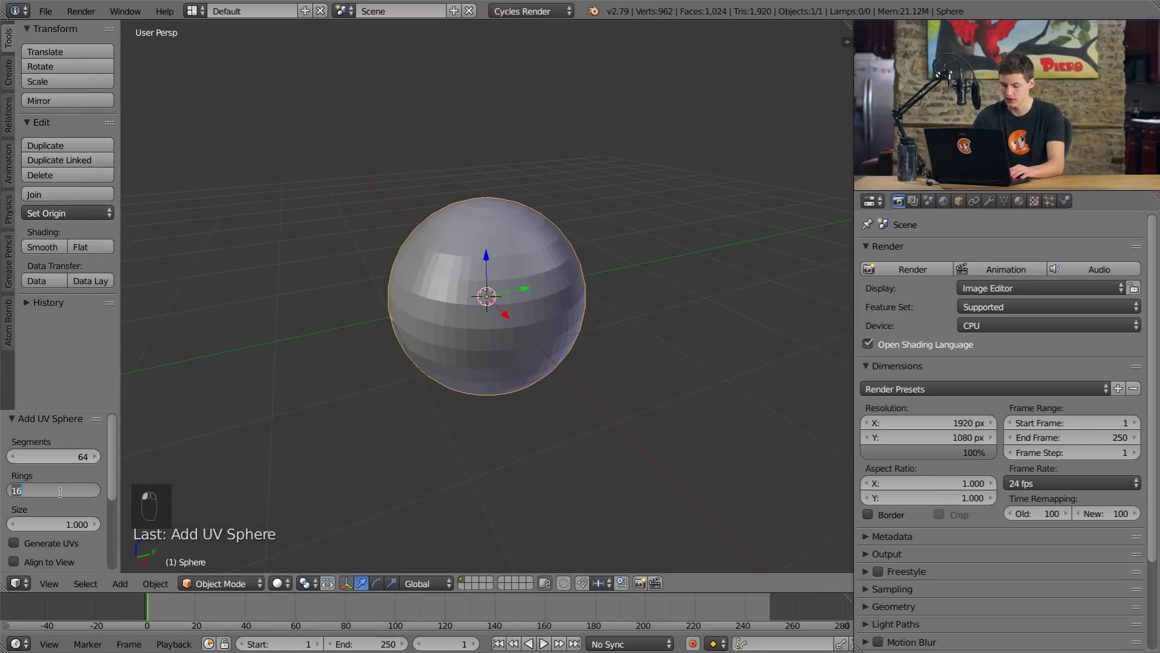
text(32)
key(Return)
click(43, 246)
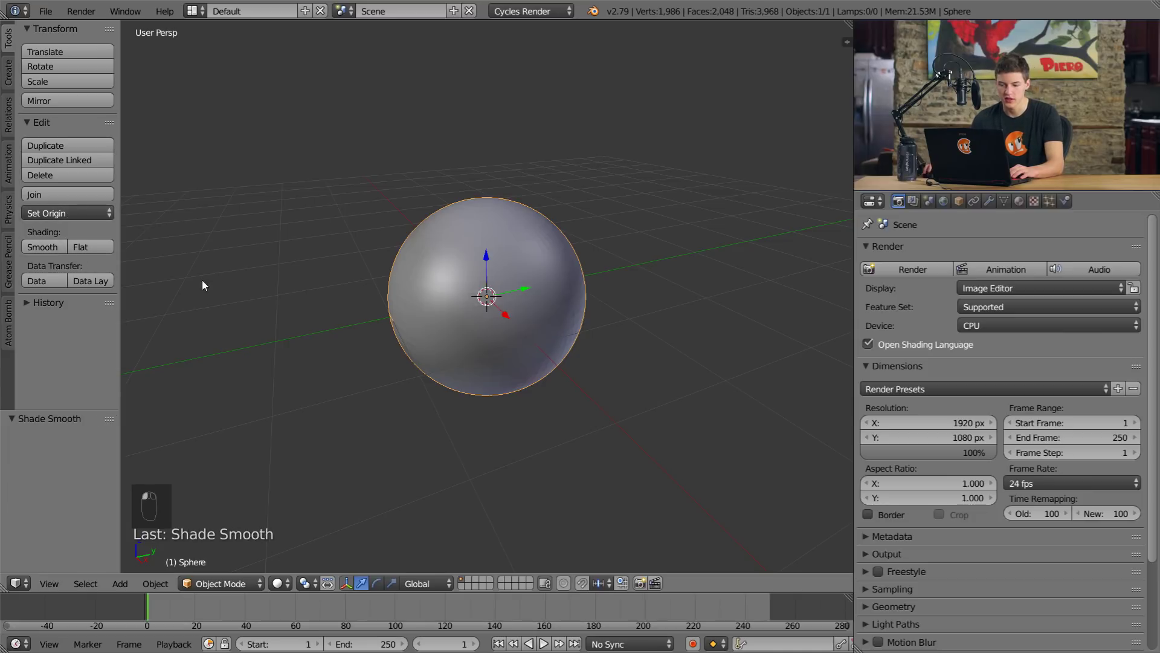
- Preview the sphere rendered, hide the Tool Shelf, and split the viewport into two views
key(shift+z)
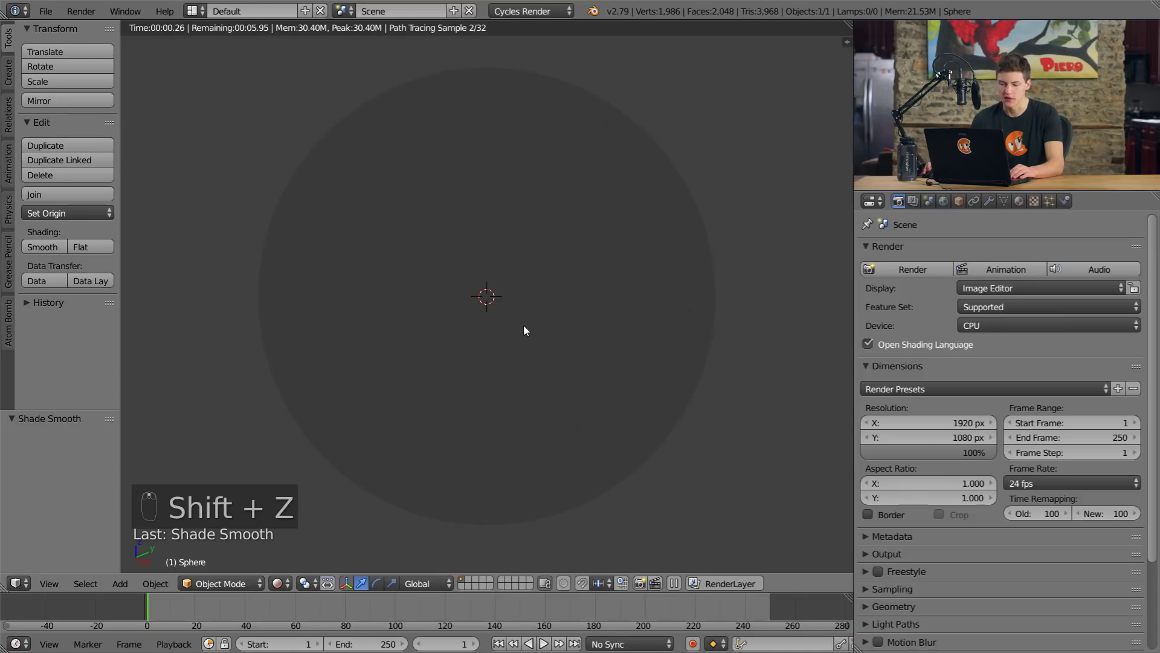
key(shift+z)
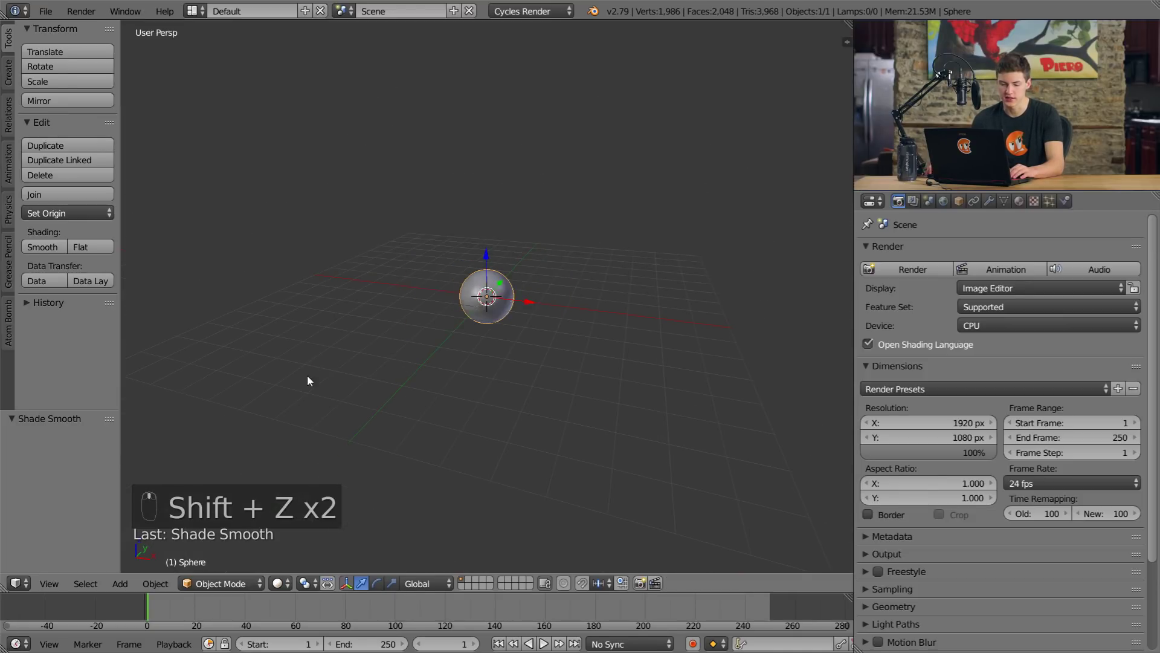
key(t)
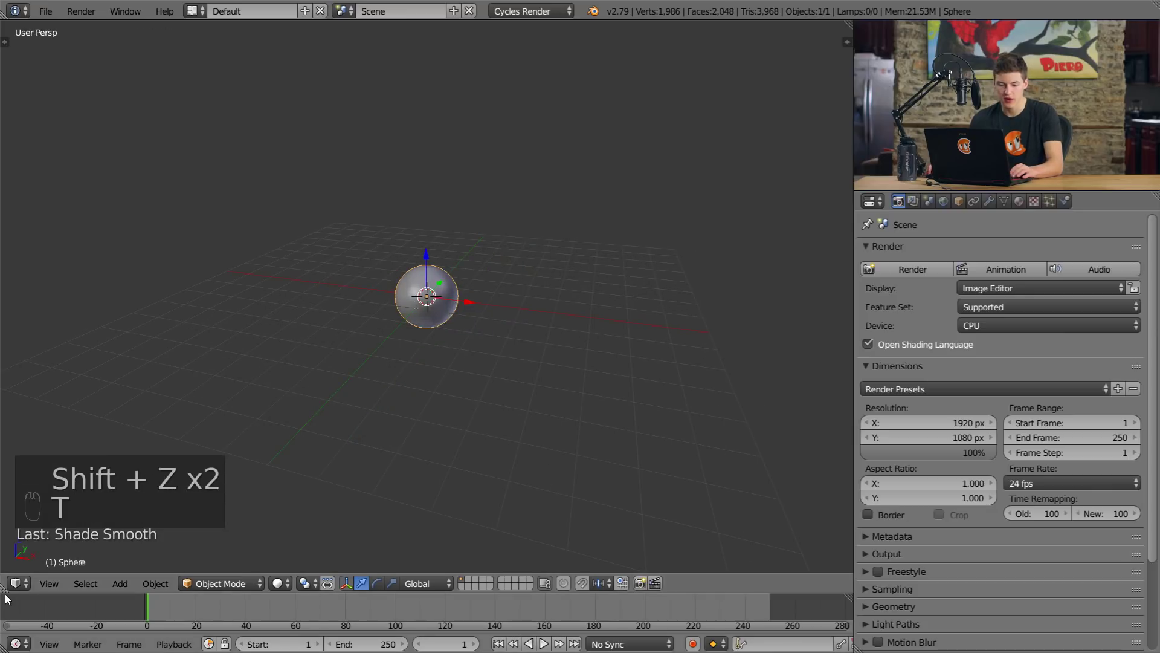
drag(3, 590, 367, 589)
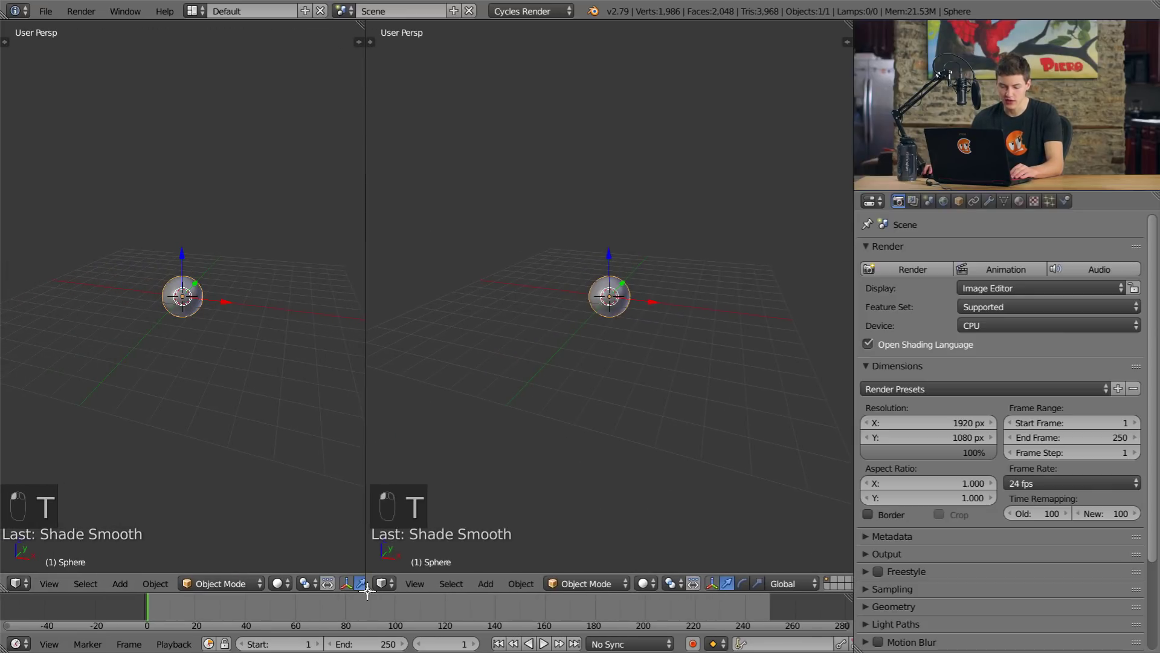
- Turn the left view into a Node Editor without sidebar and create a new material
click(17, 583)
click(77, 422)
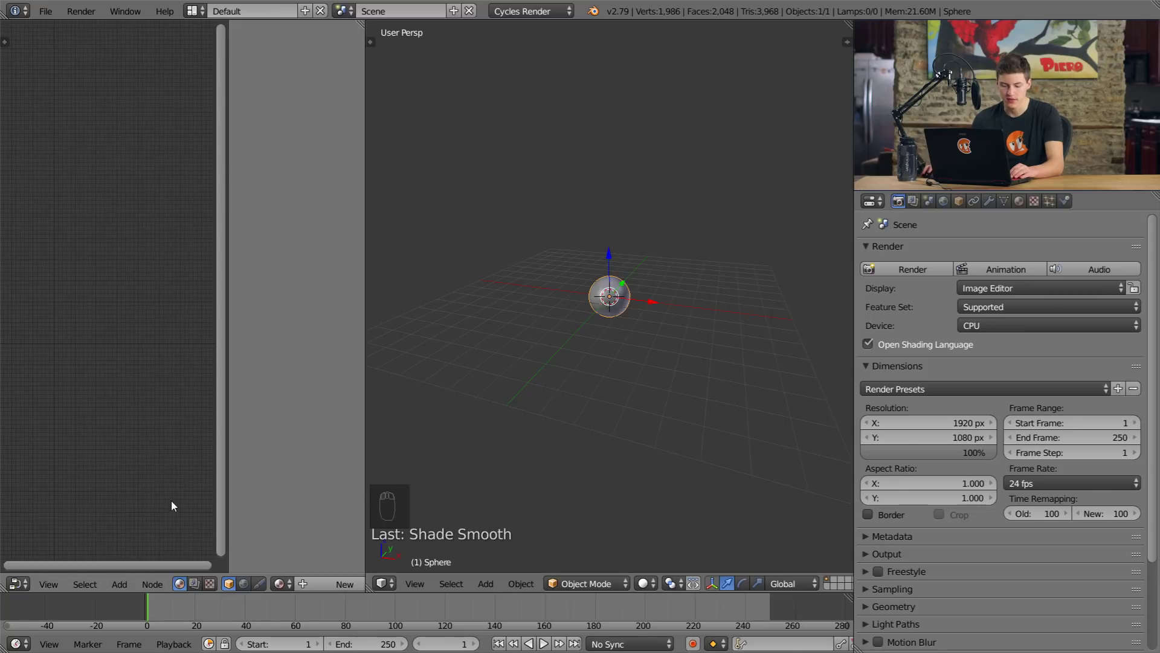
key(n)
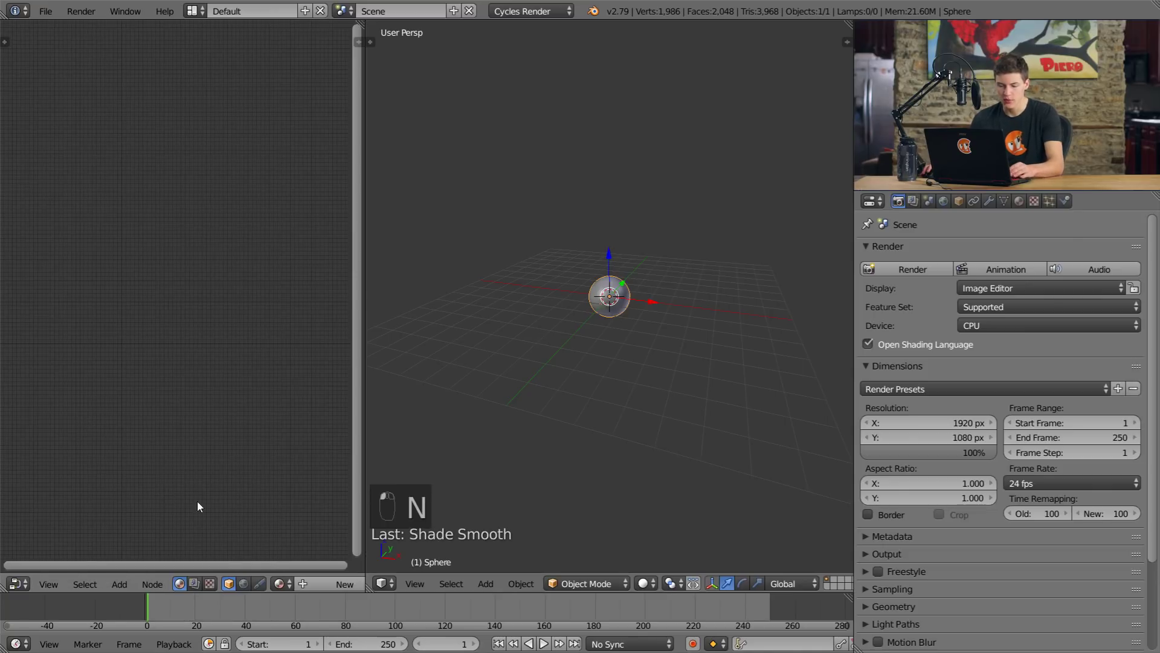
click(316, 579)
- Frame Material.001's Diffuse BSDF and Material Output nodes, leaving room for a new node
scroll(209, 404, up, 5)
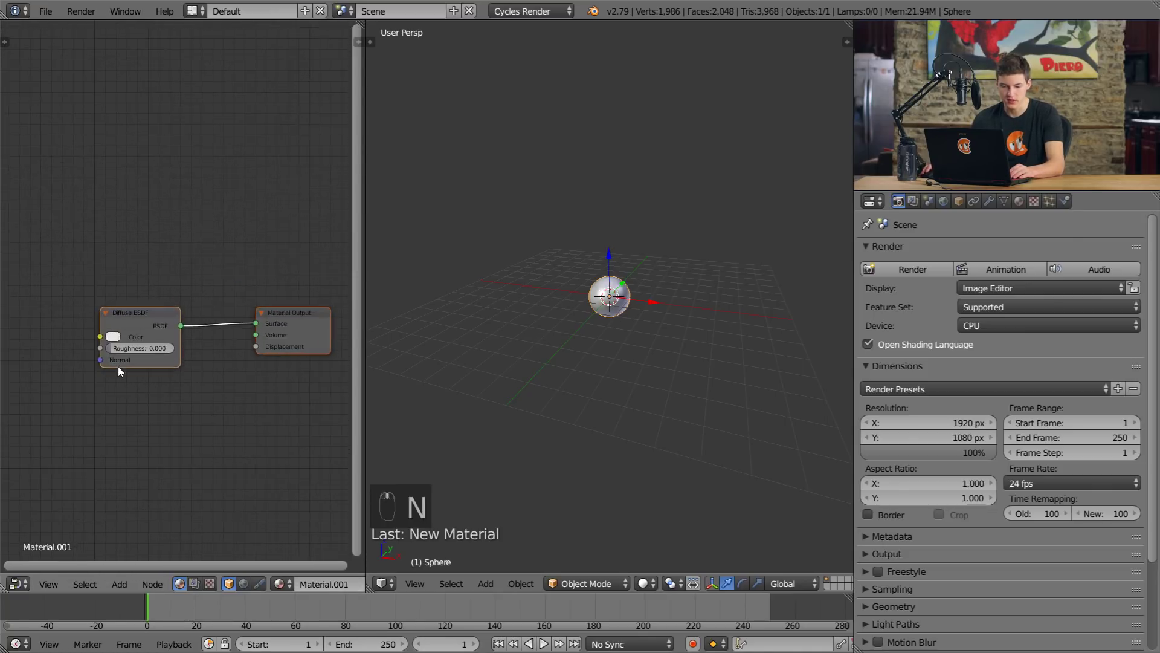
scroll(118, 367, up, 2)
scroll(117, 367, down, 3)
middle_drag(134, 328, 163, 333)
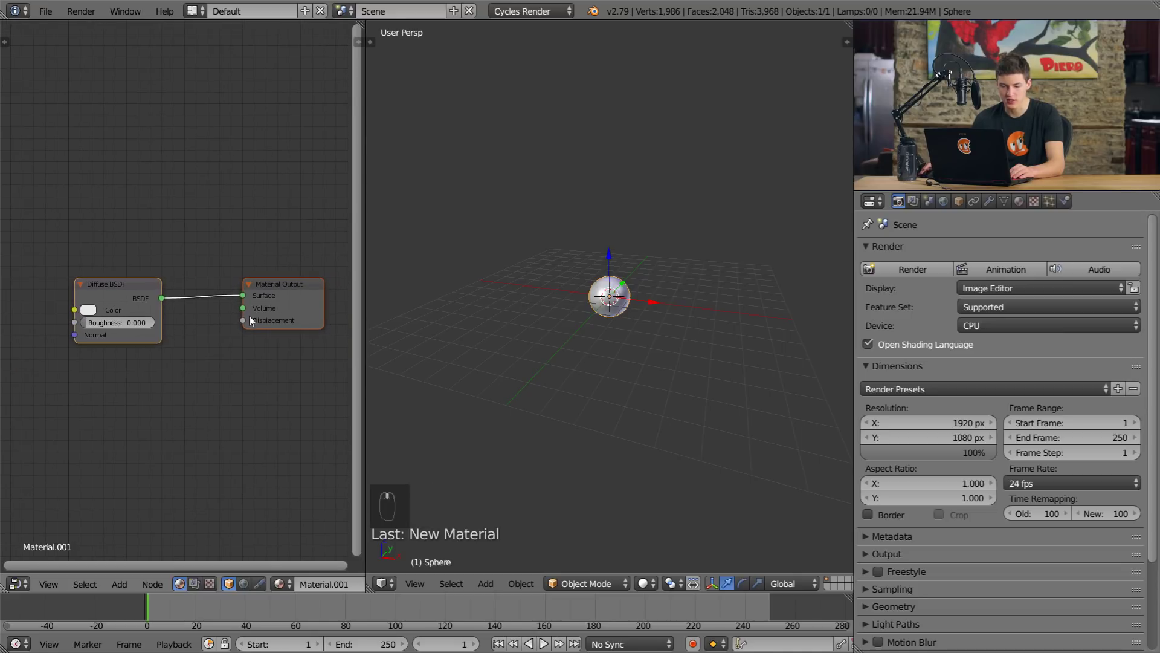
scroll(175, 326, down, 3)
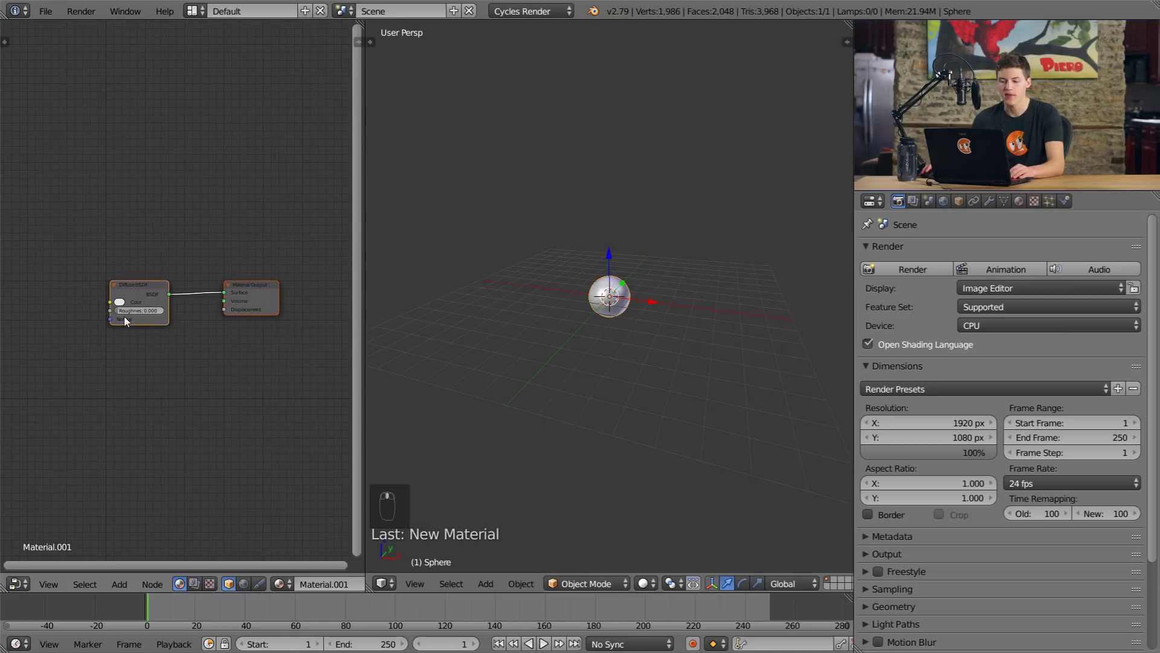
scroll(460, 279, up, 8)
middle_drag(96, 339, 100, 339)
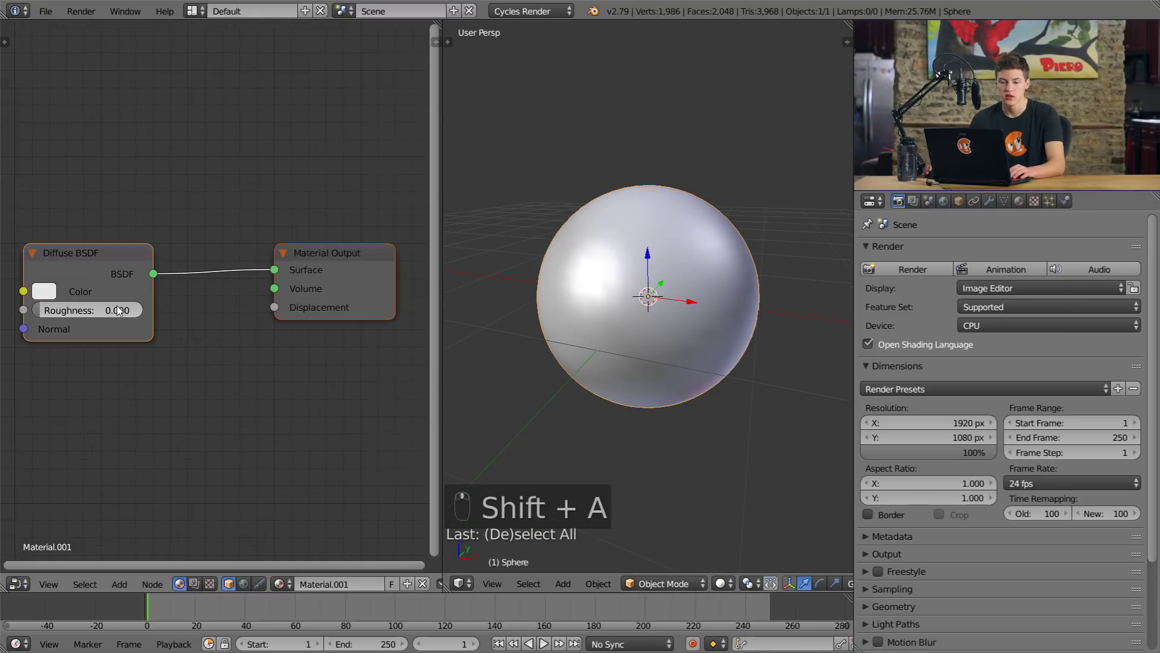
middle_drag(89, 336, 250, 330)
- Add a Script node to Material.001 in the node editor
key(shift+a)
mouse_move(129, 315)
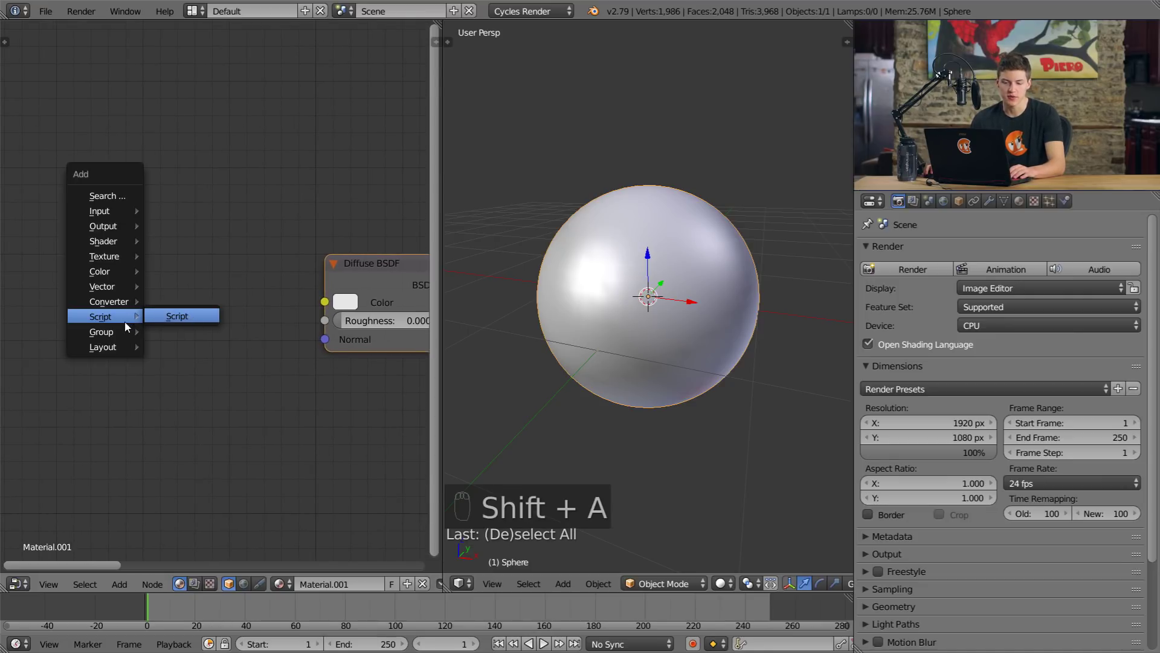
click(190, 314)
click(139, 274)
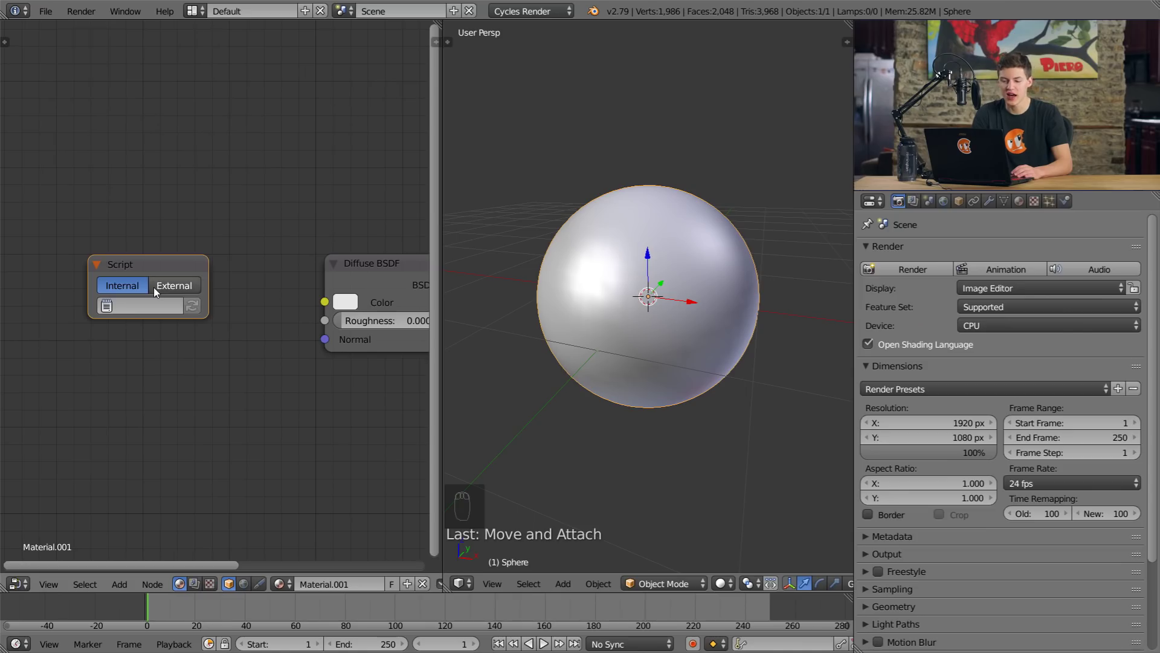
- Set the Script node's source mode to External
scroll(154, 288, down, 4)
scroll(153, 288, up, 7)
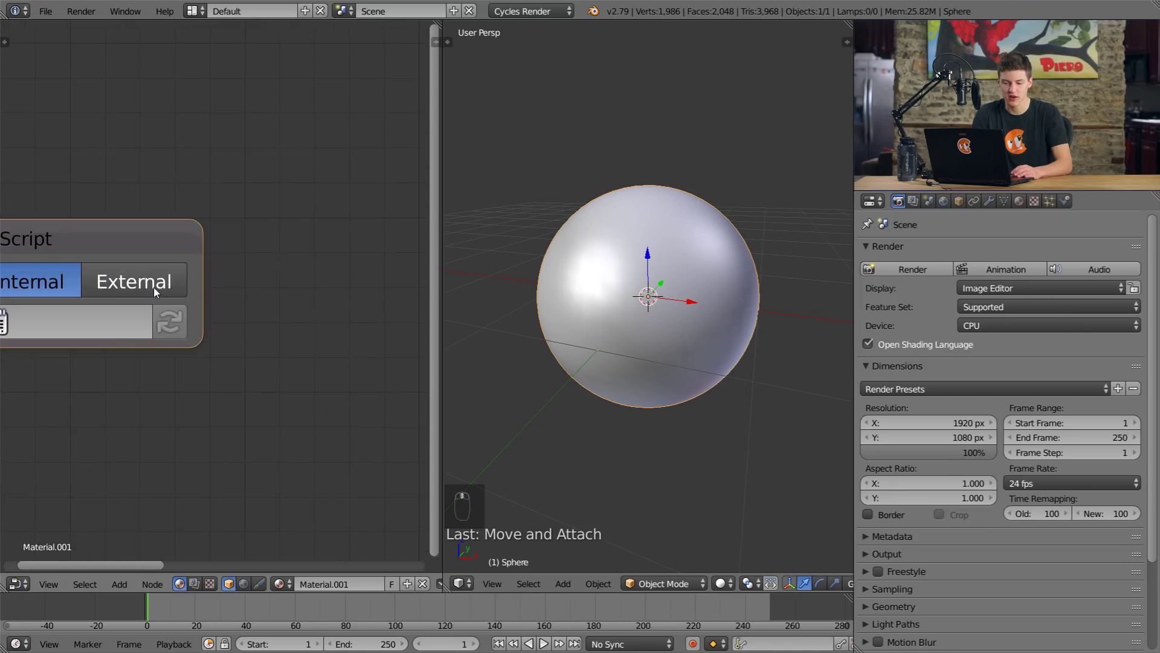
drag(150, 567, 118, 549)
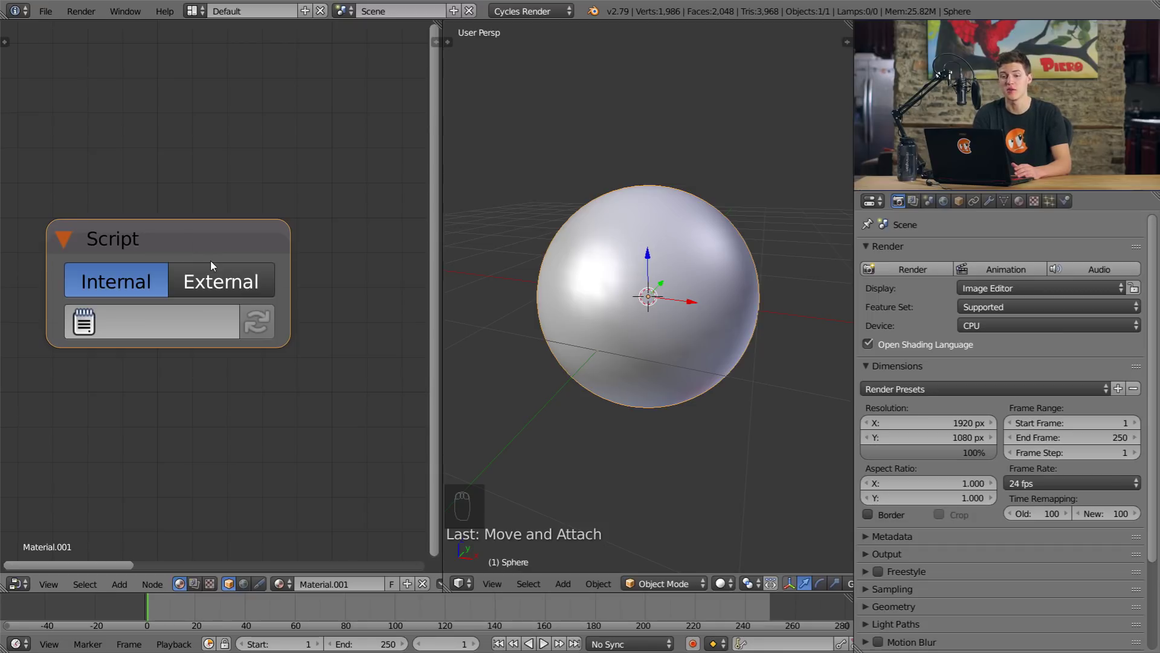
click(211, 295)
click(140, 293)
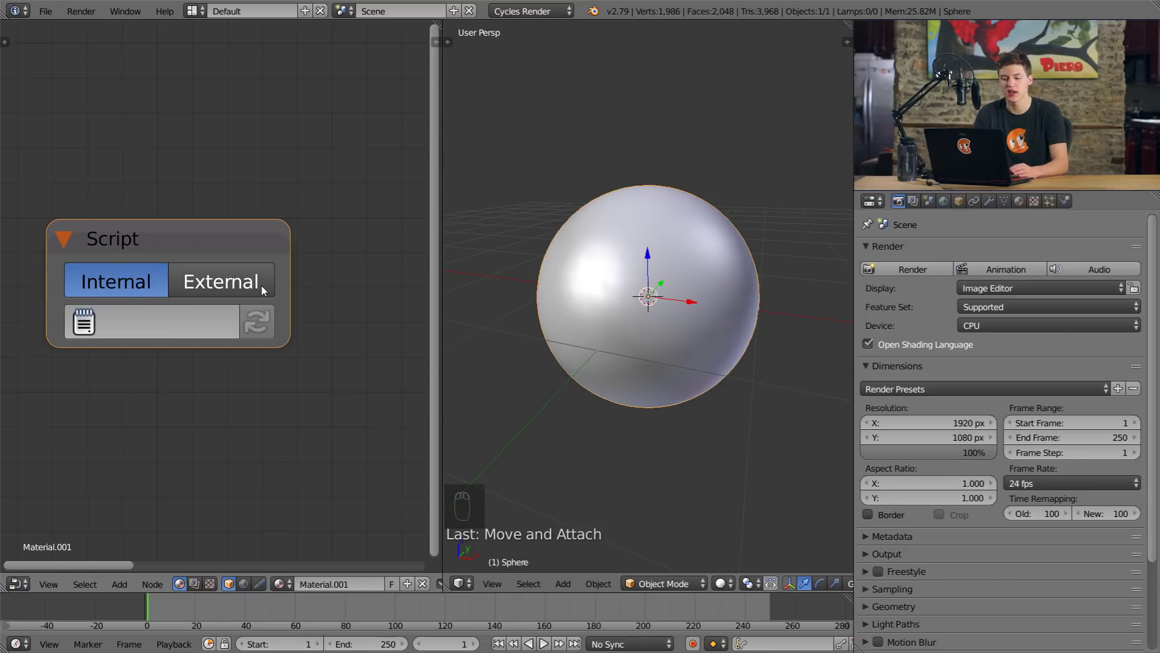
click(262, 285)
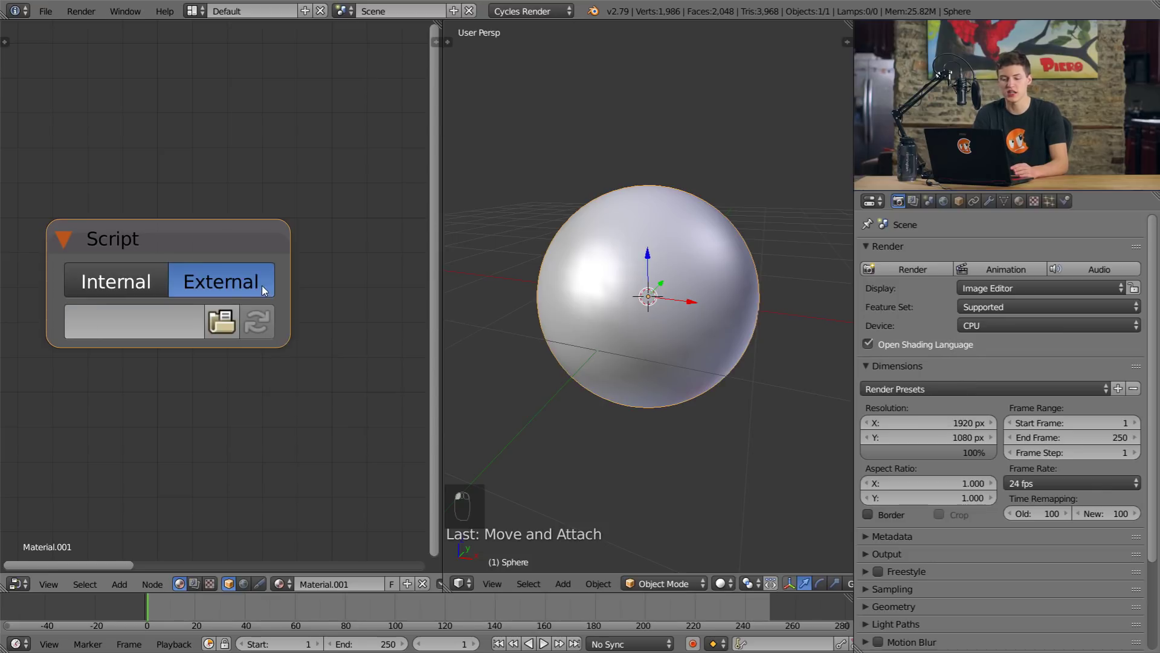
- Load castironcover.osl from the Desktop Shaders folder as the Script node's external file
click(223, 329)
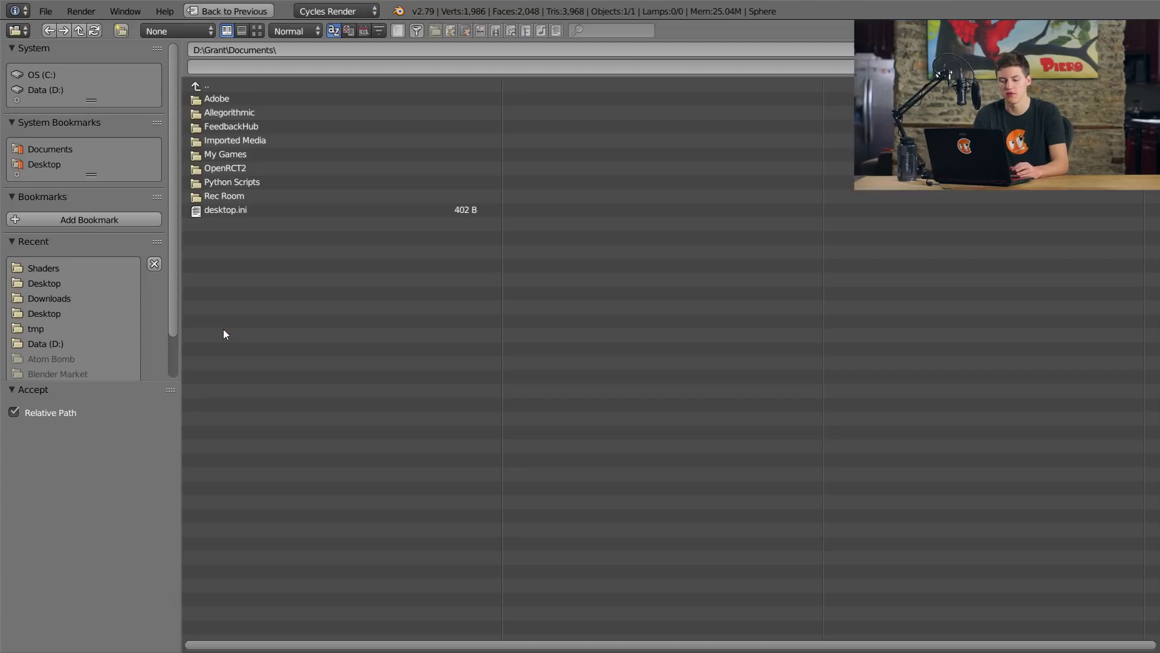
click(53, 162)
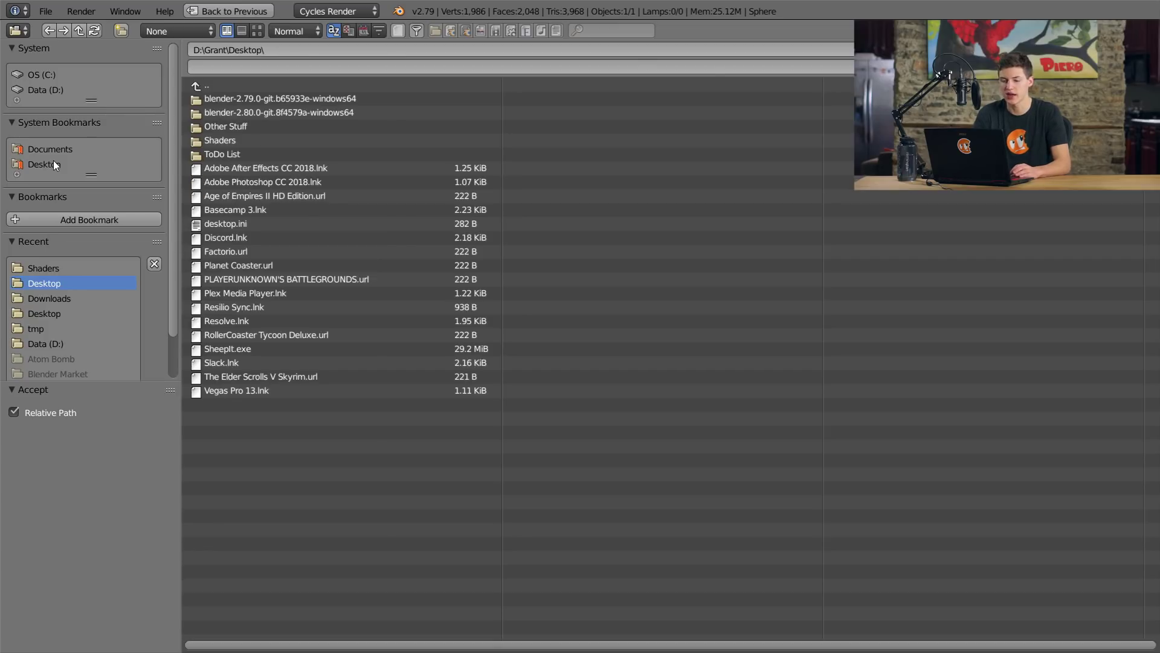
click(265, 143)
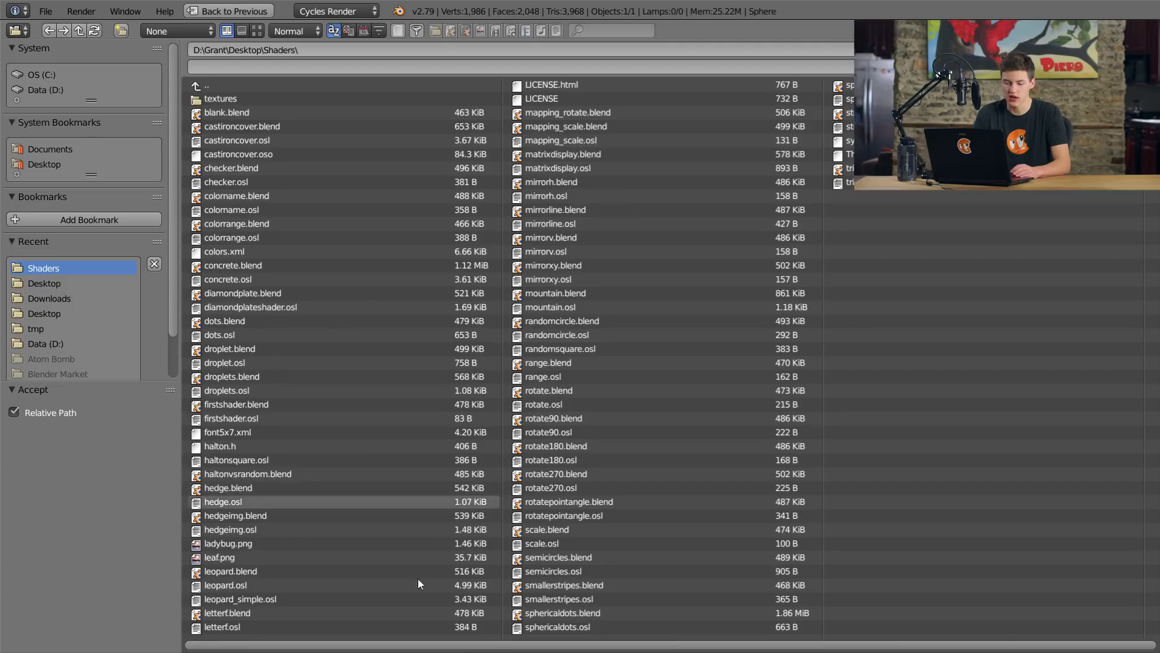
drag(358, 383, 320, 259)
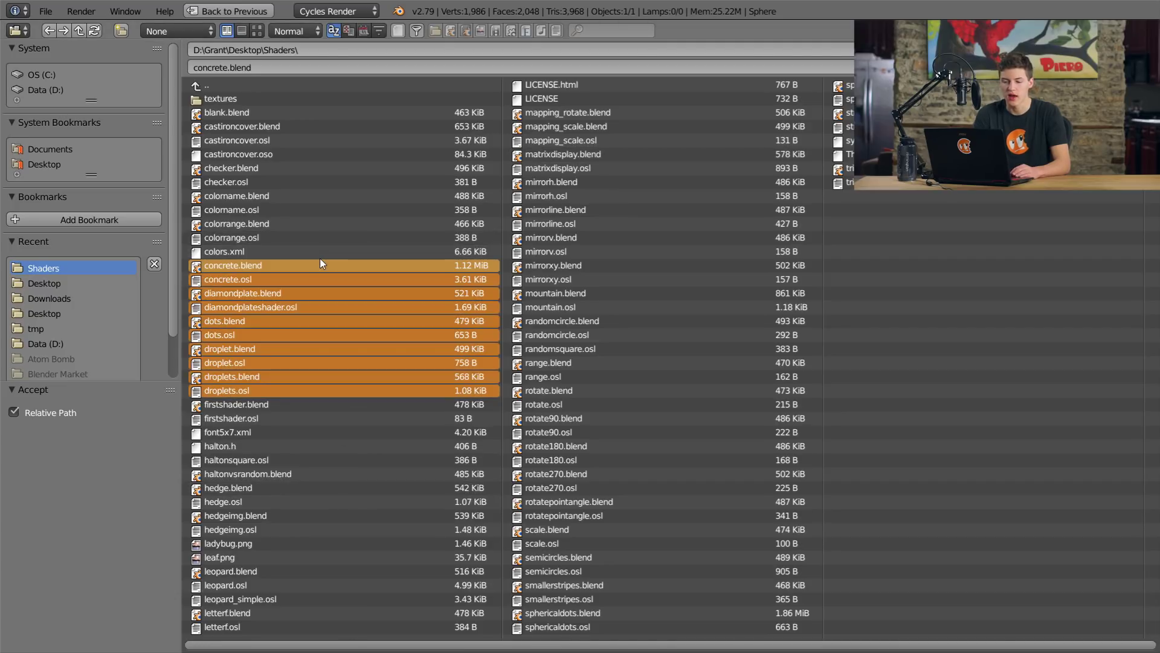
click(320, 260)
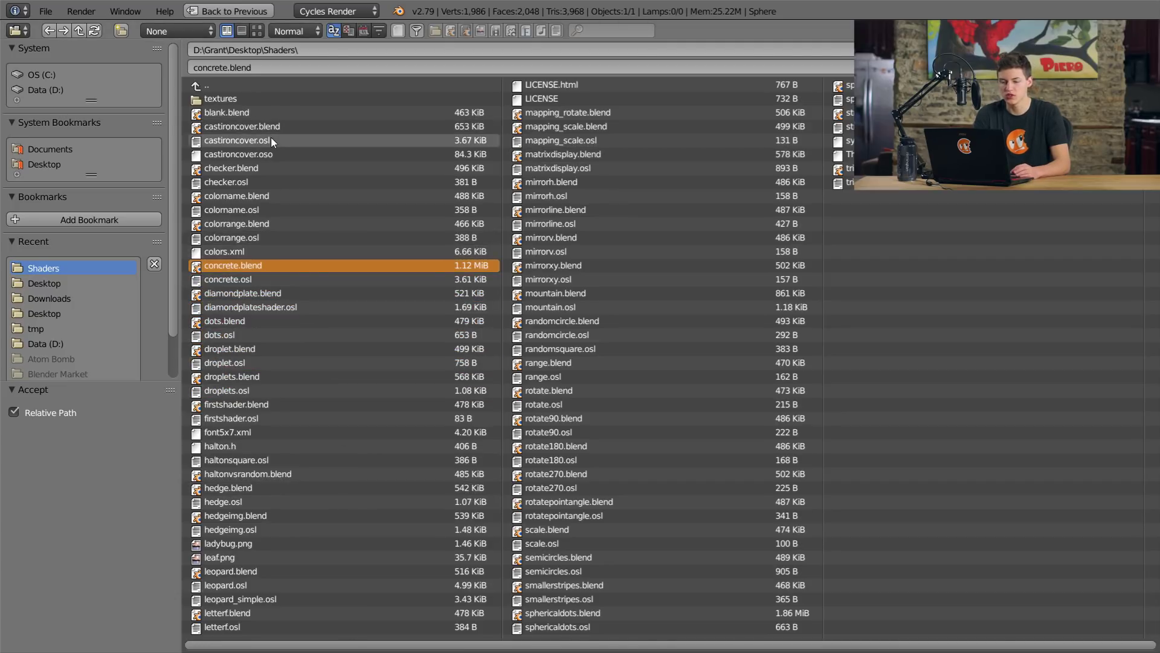
click(271, 139)
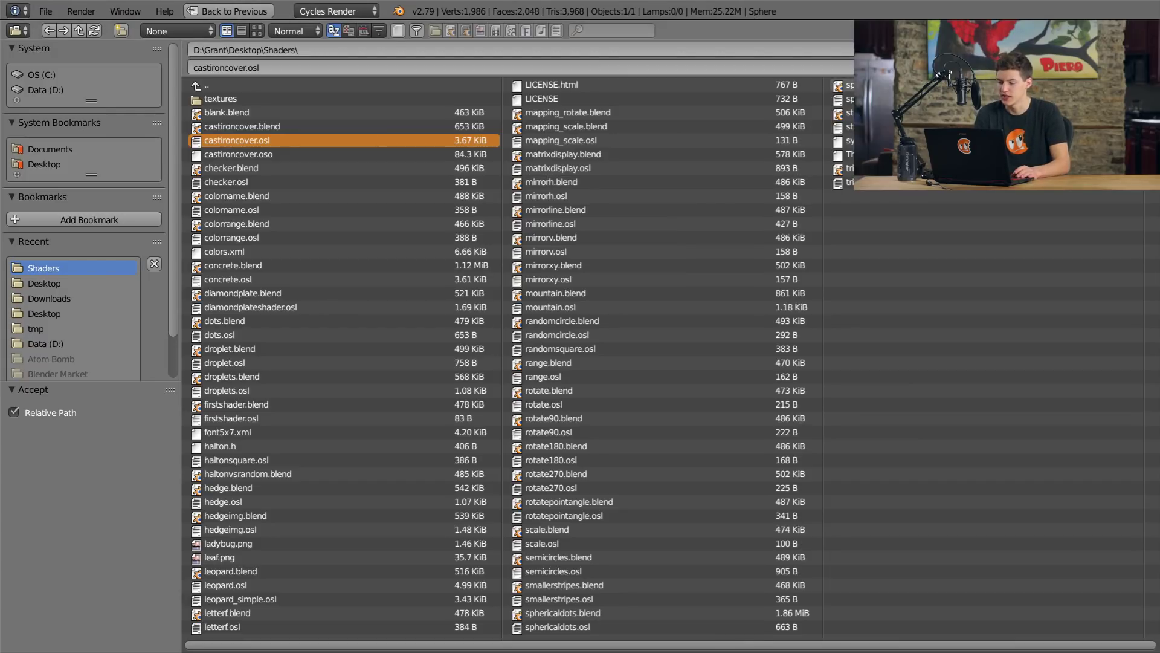
key(Return)
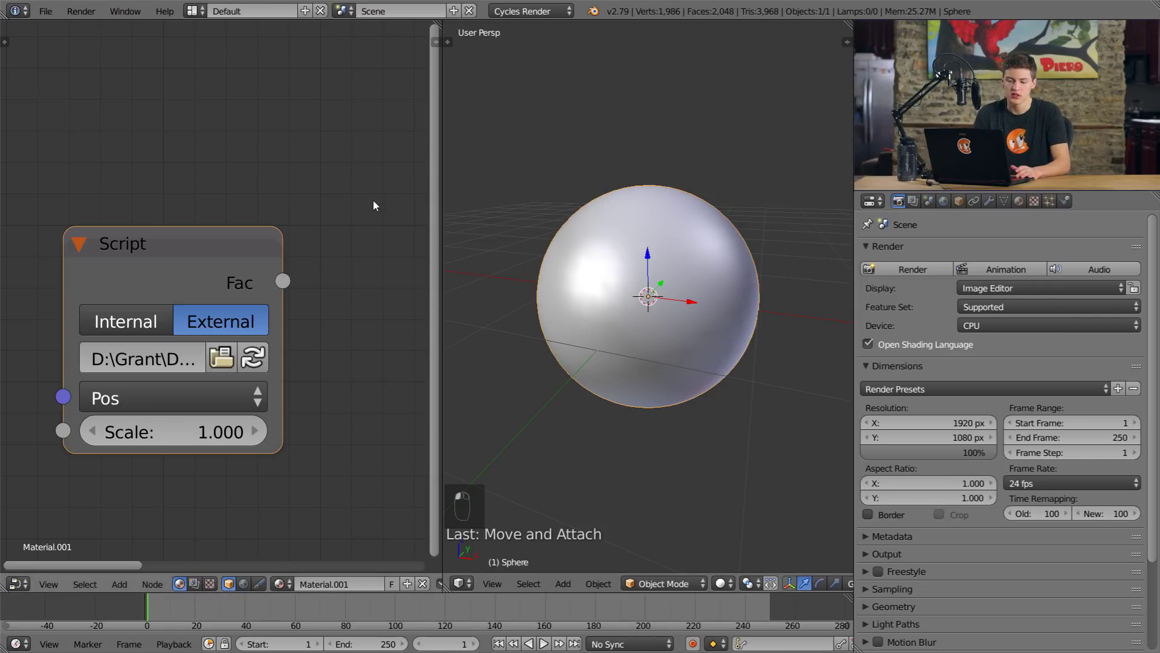
- Wire the Script node's Fac output into the Diffuse BSDF Color input
scroll(372, 200, down, 3)
scroll(372, 199, up, 1)
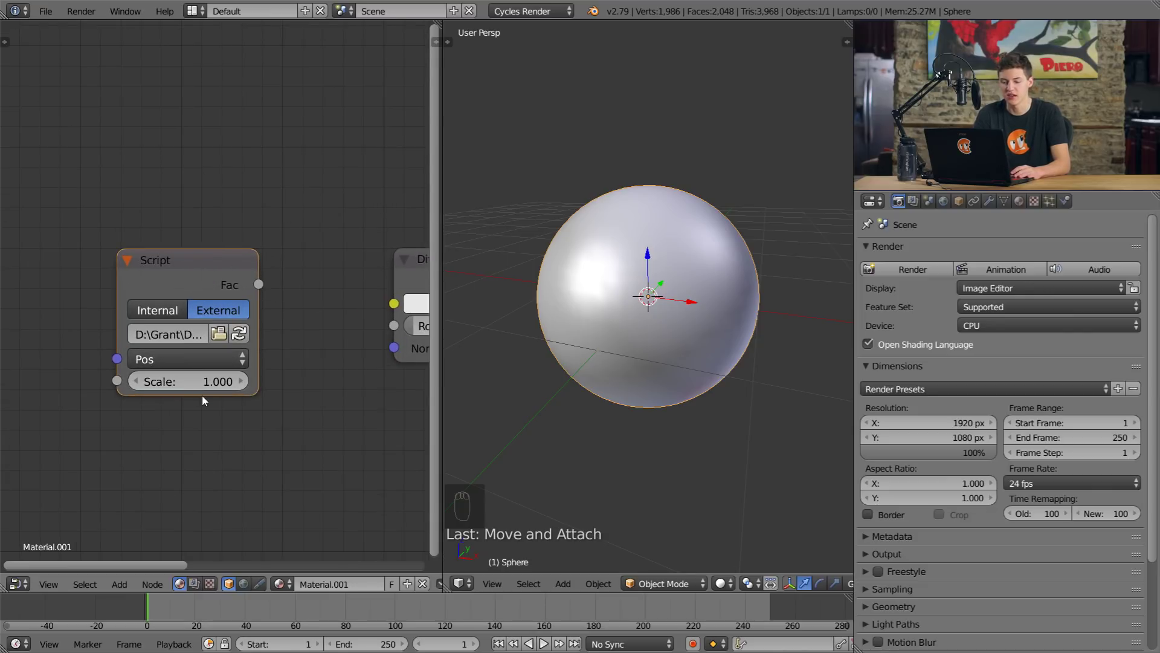
drag(261, 283, 388, 306)
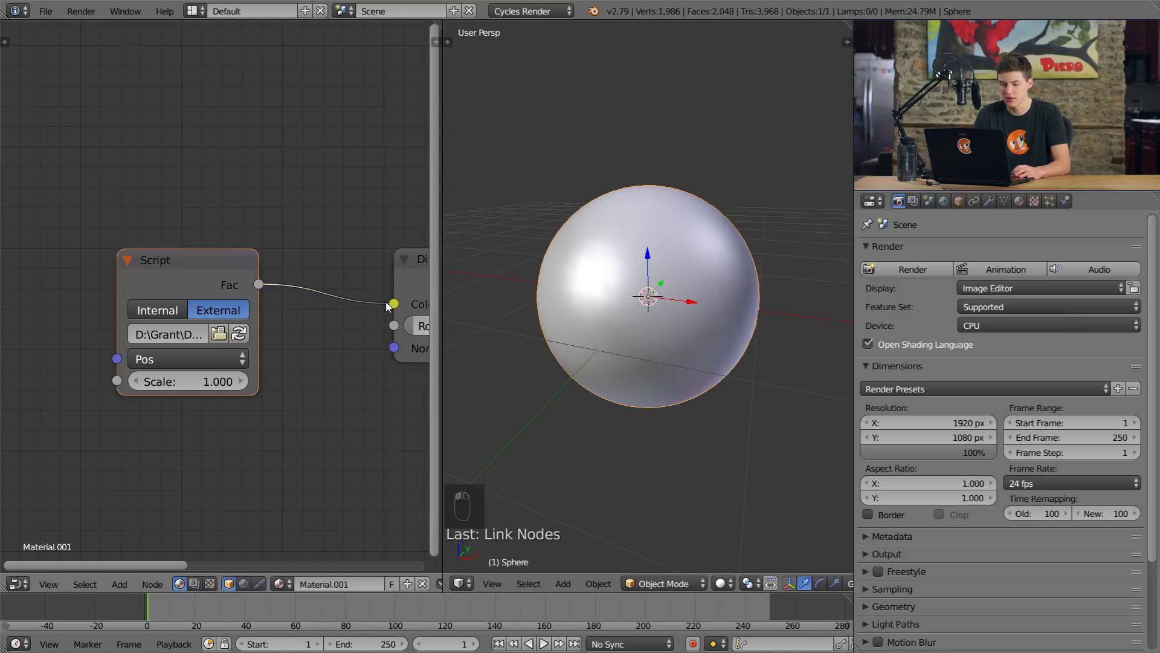
scroll(336, 413, up, 2)
scroll(335, 413, down, 4)
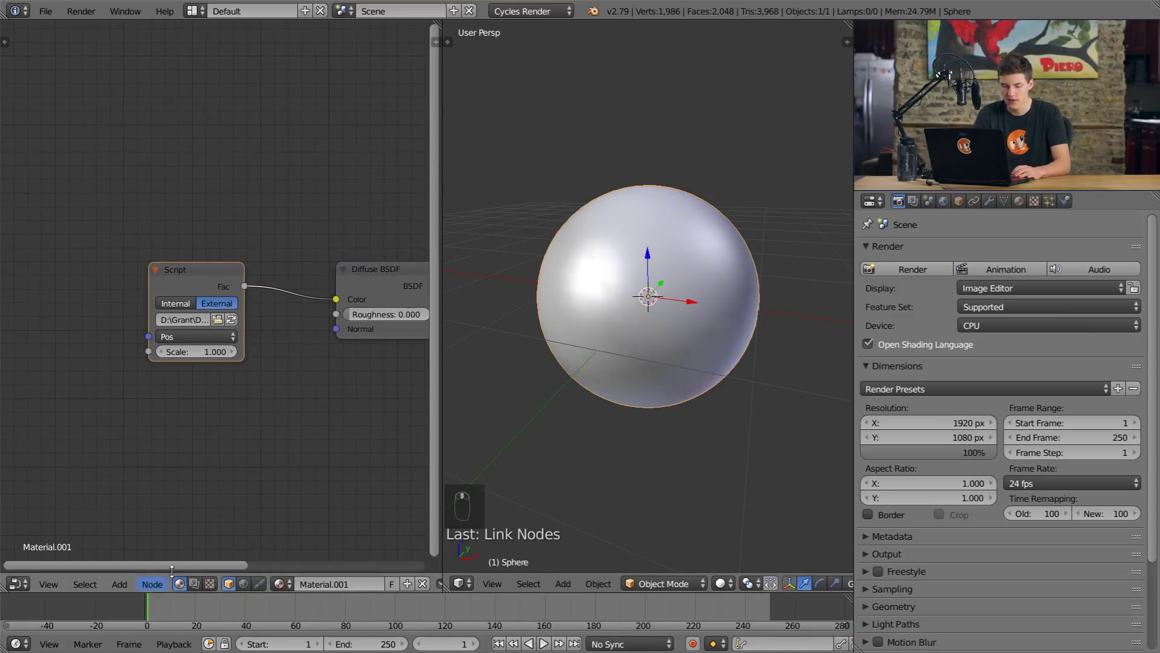
drag(183, 563, 303, 558)
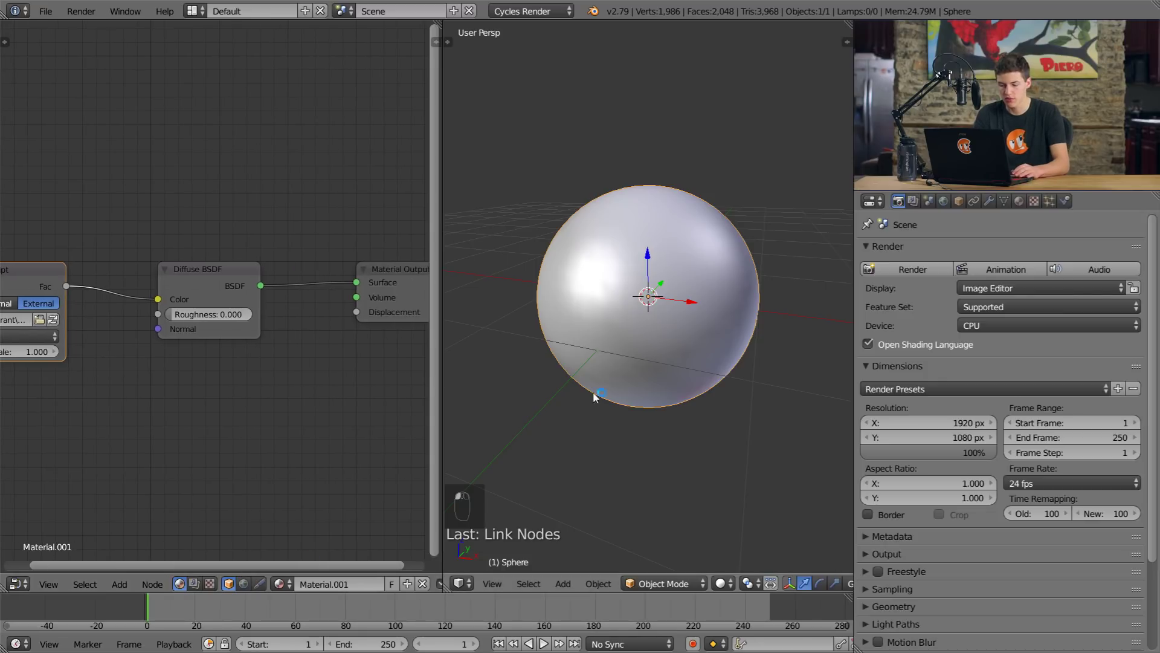
- Switch the viewport to Rendered shading and zoom to inspect the black castironcover.osl pattern
key(shift+z)
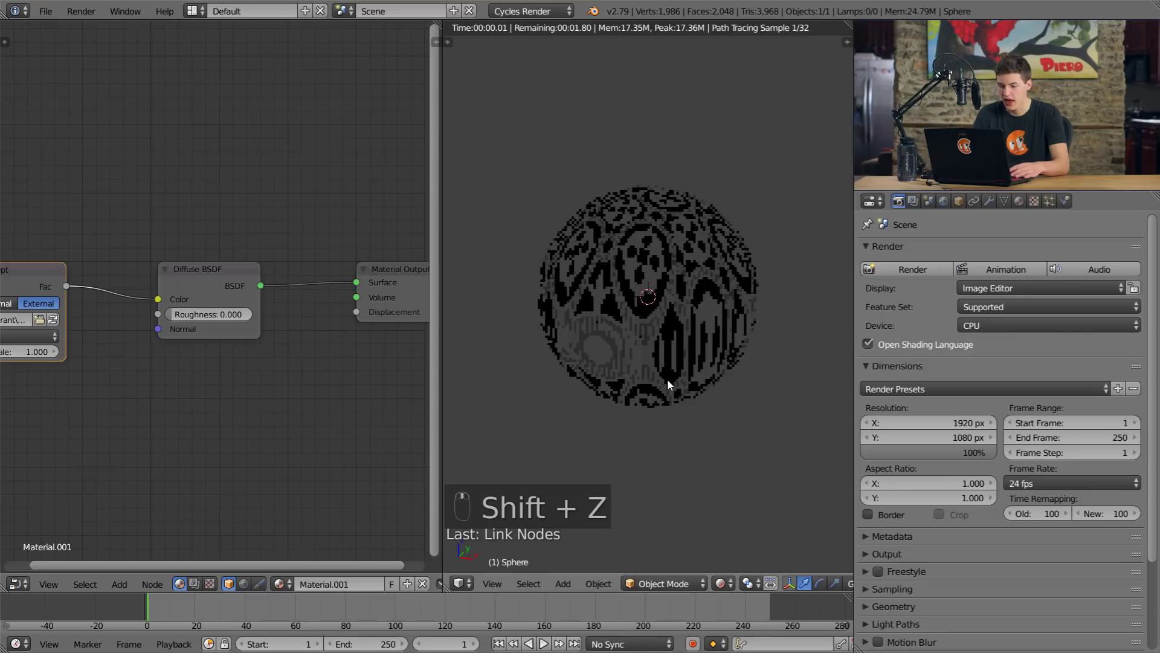
scroll(650, 281, up, 1)
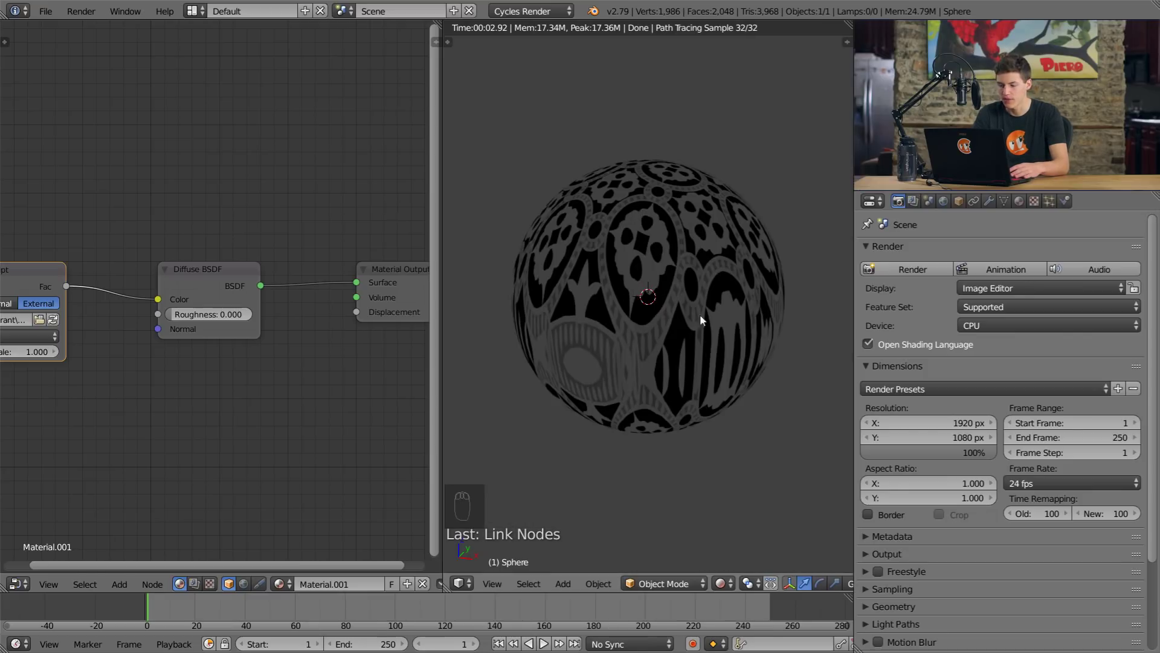
scroll(696, 242, up, 3)
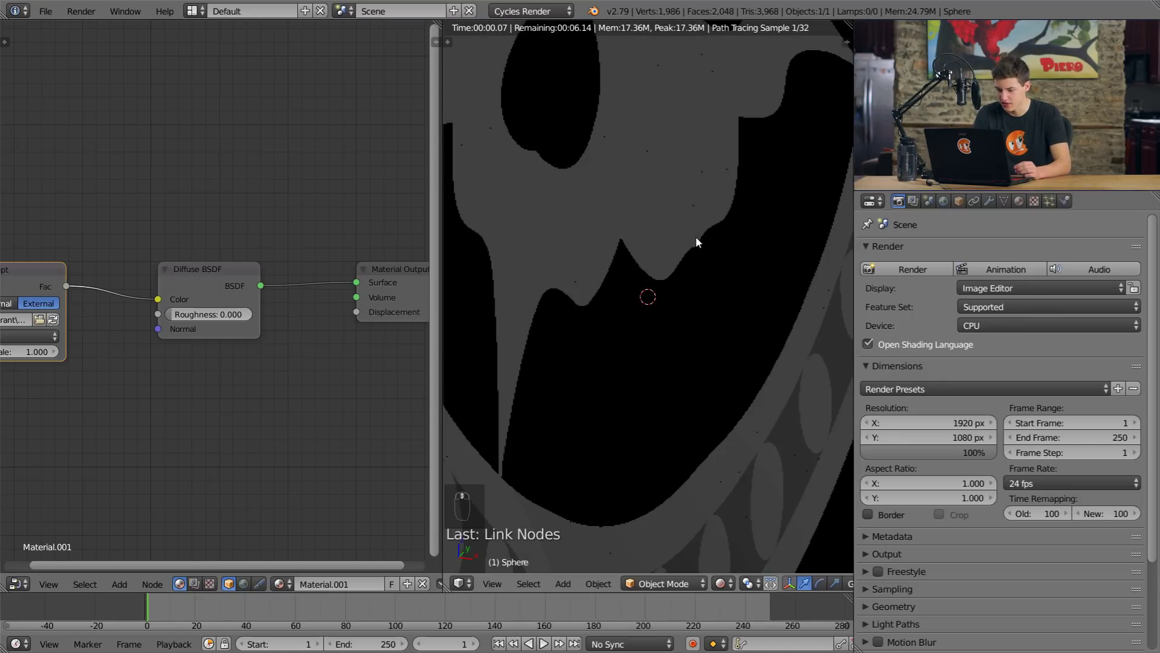
scroll(652, 291, down, 5)
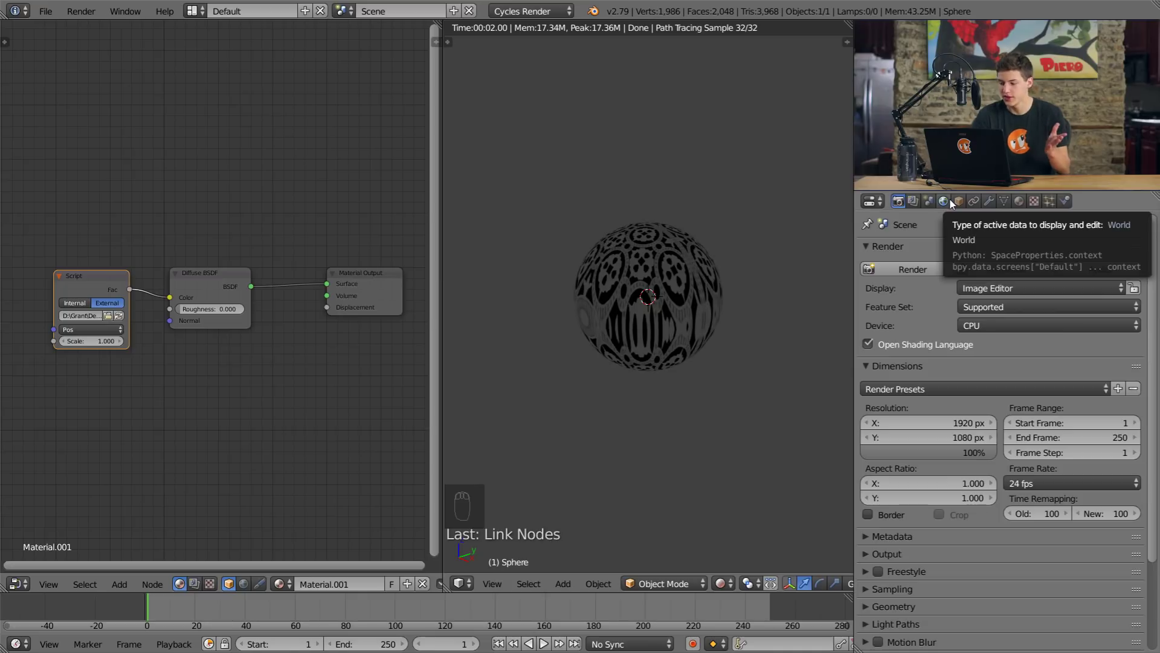
- Enable Pro Lighting: Skies (Ultimate) on the World for the Morning 05 sky, Sun 3.000, Sky 1.000
click(947, 202)
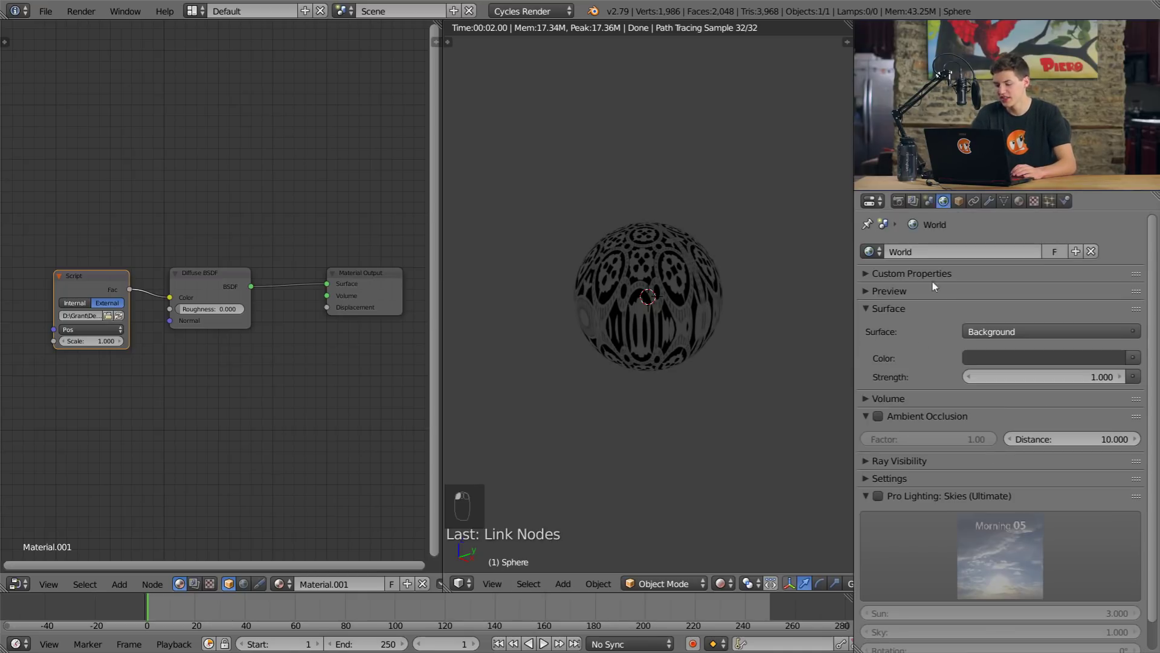
click(878, 496)
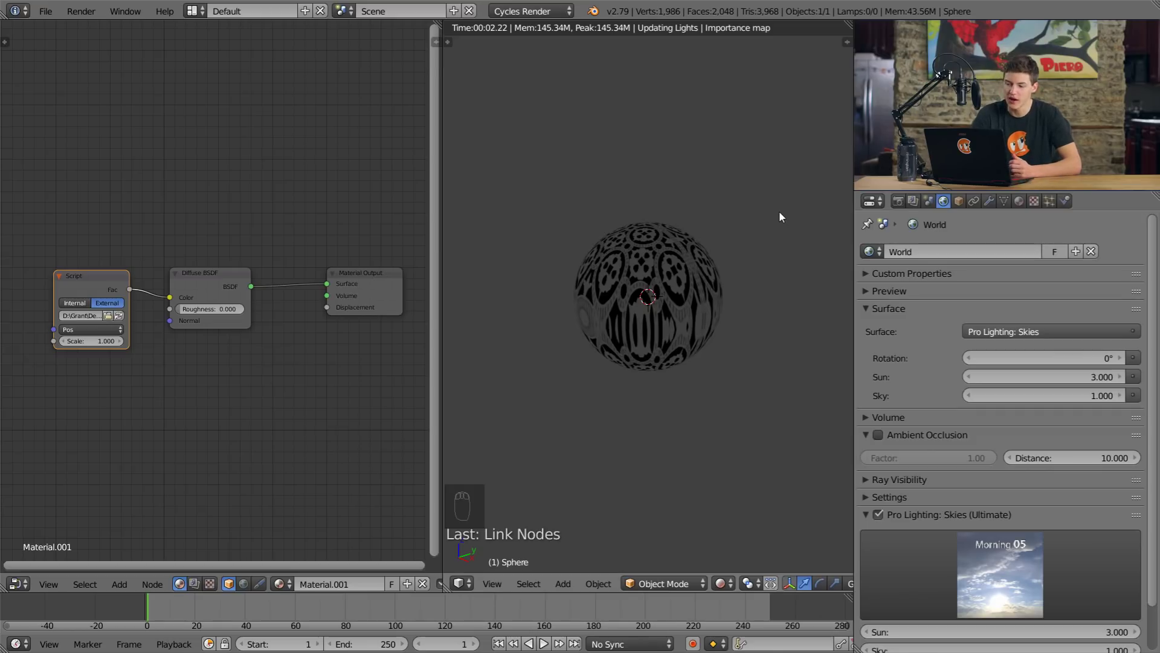
key(KP_4)
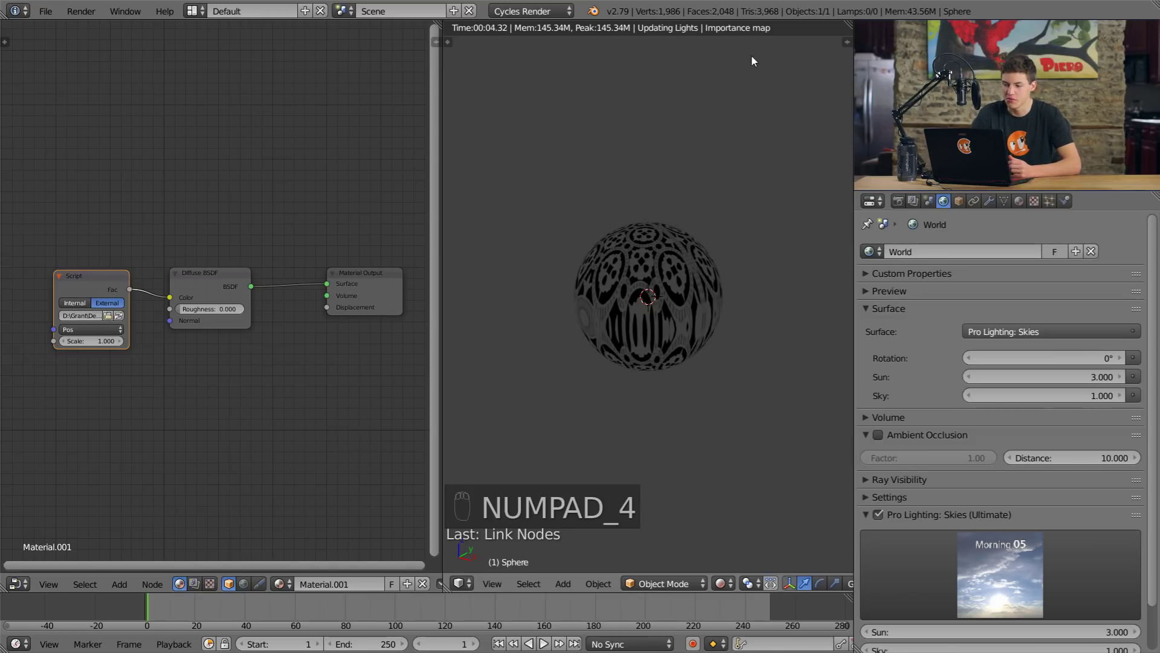